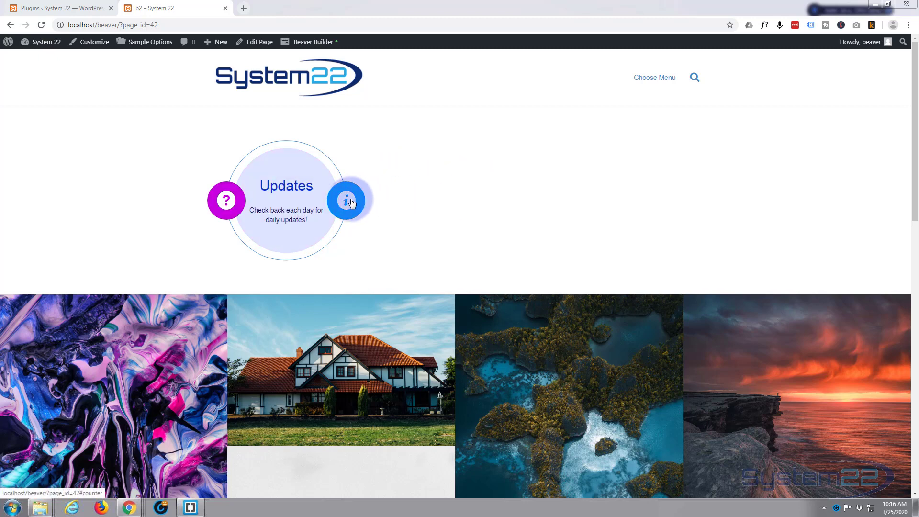
Test the link on the existing info circle's "i" icon and return to the start of the page.
left_click(351, 202)
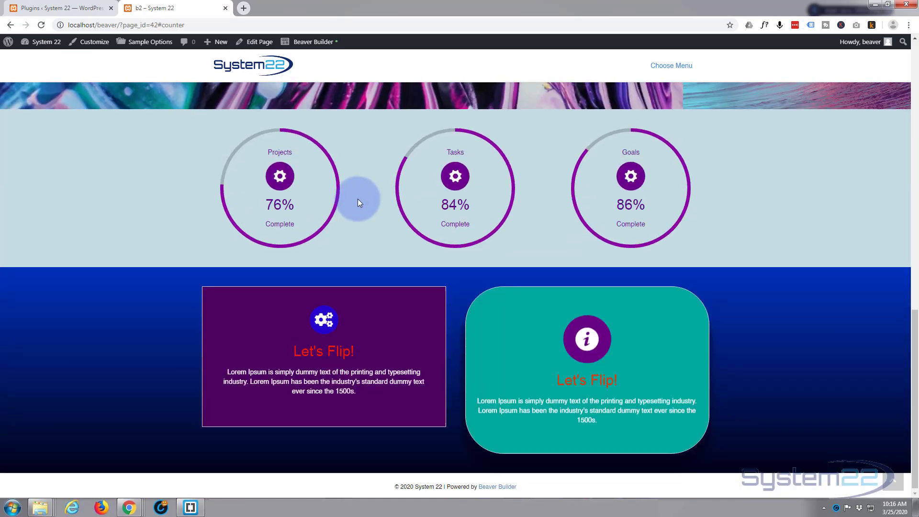
scroll(358, 199, "up", 10)
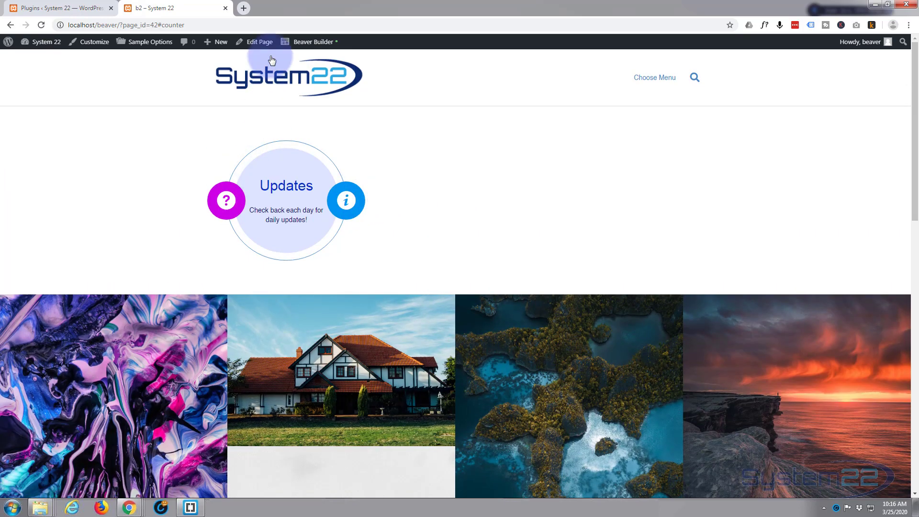
Open the page for editing in Beaver Builder and show the UABB Modules group in the module list.
left_click(308, 42)
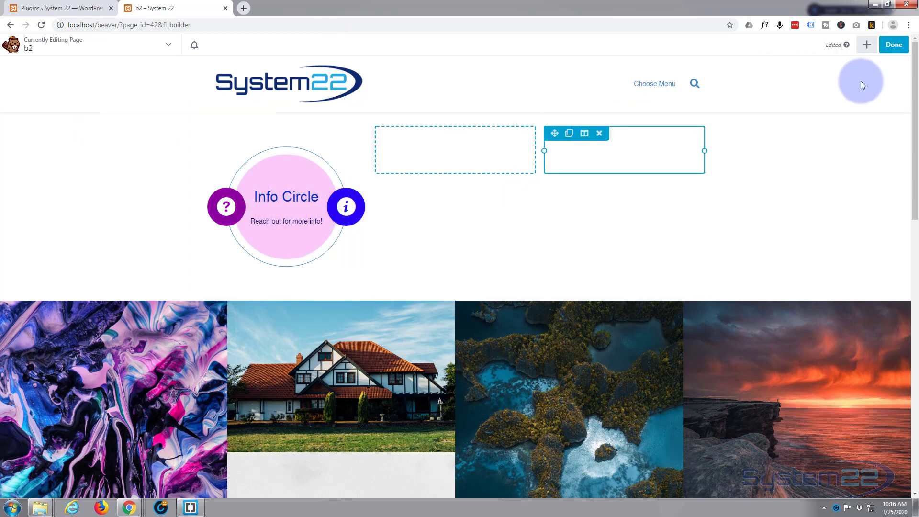
left_click(868, 45)
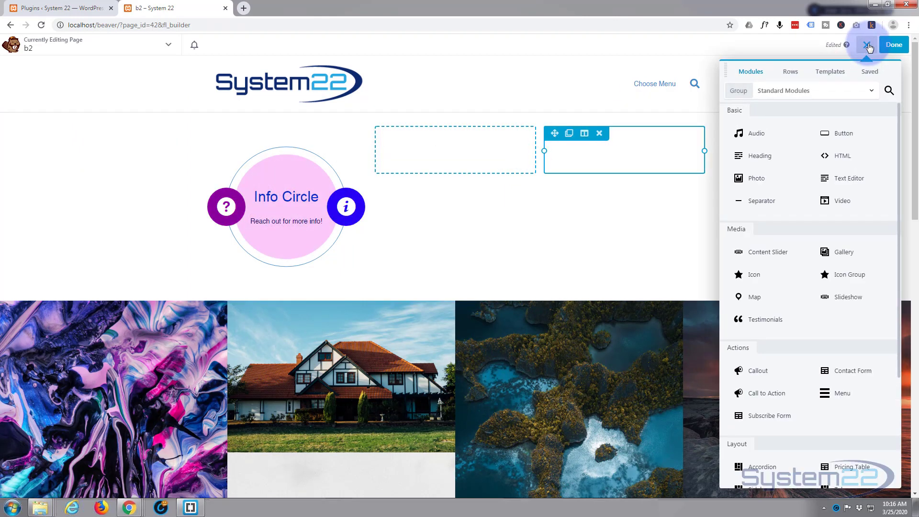
scroll(747, 176, "down", 3)
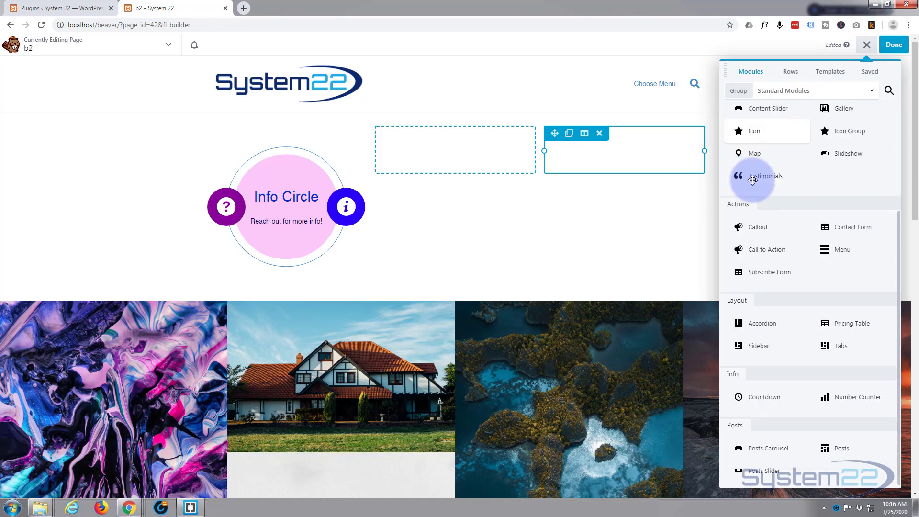
scroll(762, 335, "up", 3)
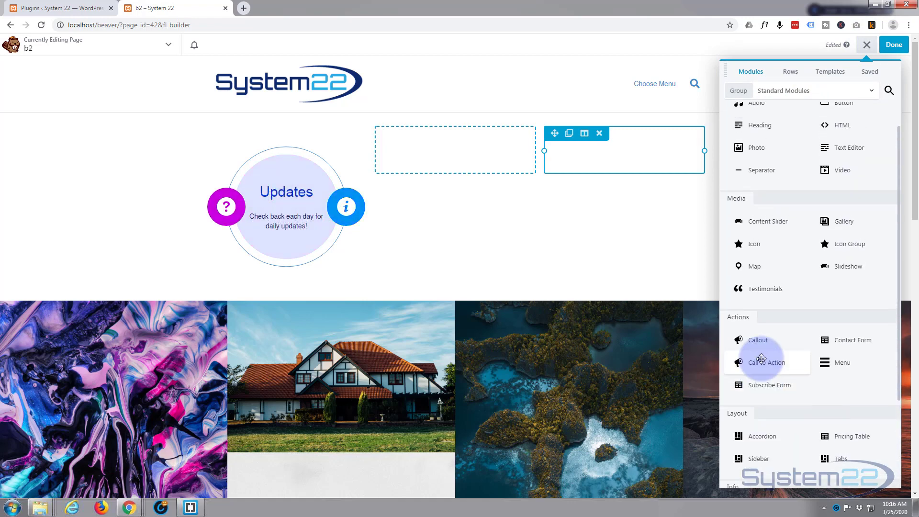
left_click(835, 90)
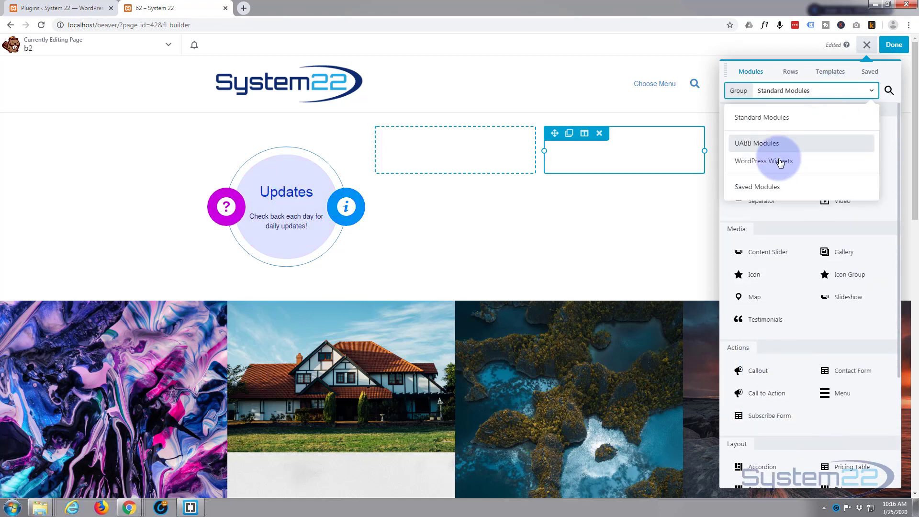
left_click(768, 144)
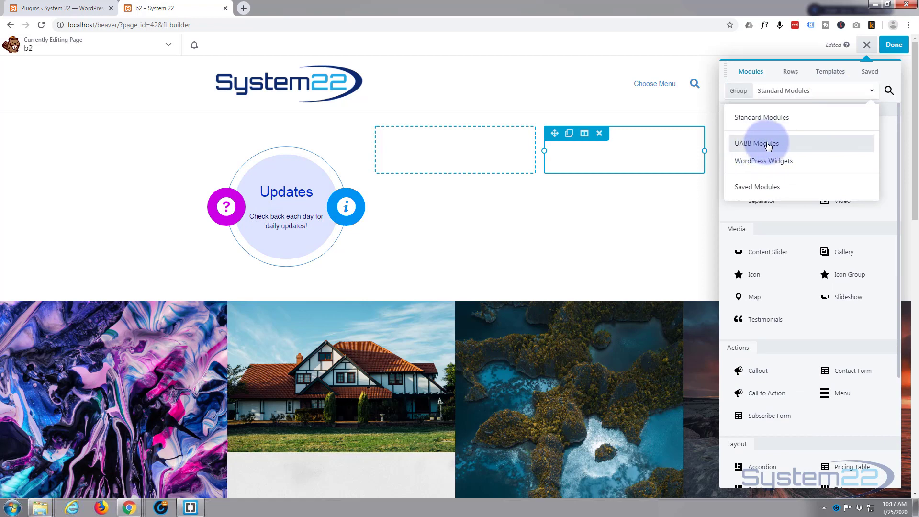
Add an Info Circle module from Creative Modules to the last empty column and move its settings window off the new circle.
scroll(836, 278, "down", 3)
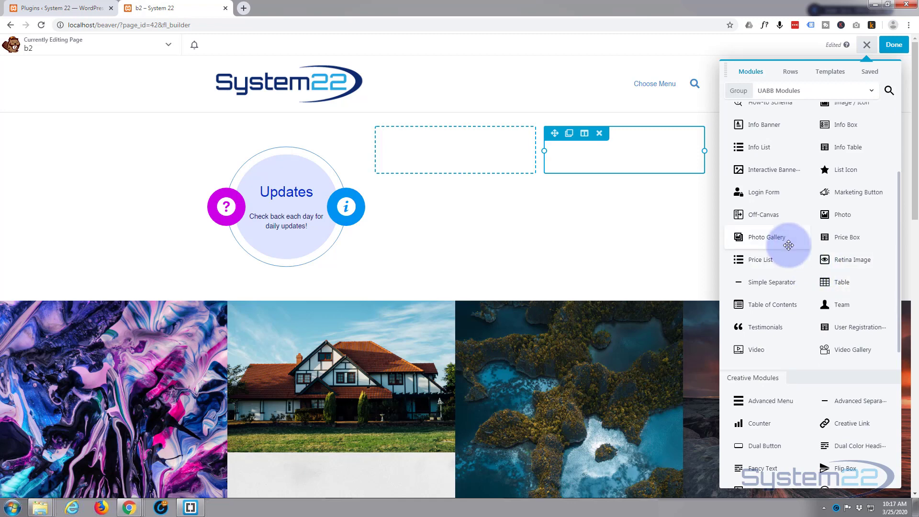
scroll(789, 245, "down", 1)
scroll(789, 245, "down", 2)
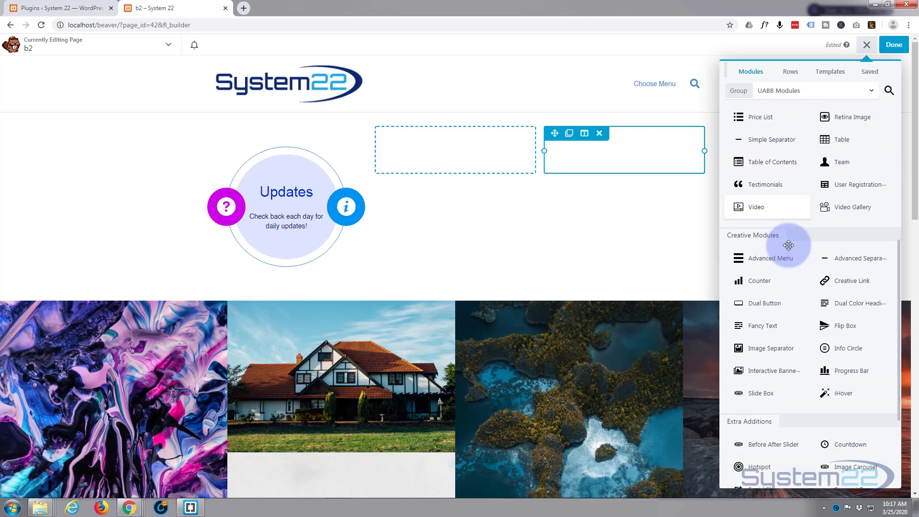
scroll(789, 244, "down", 1)
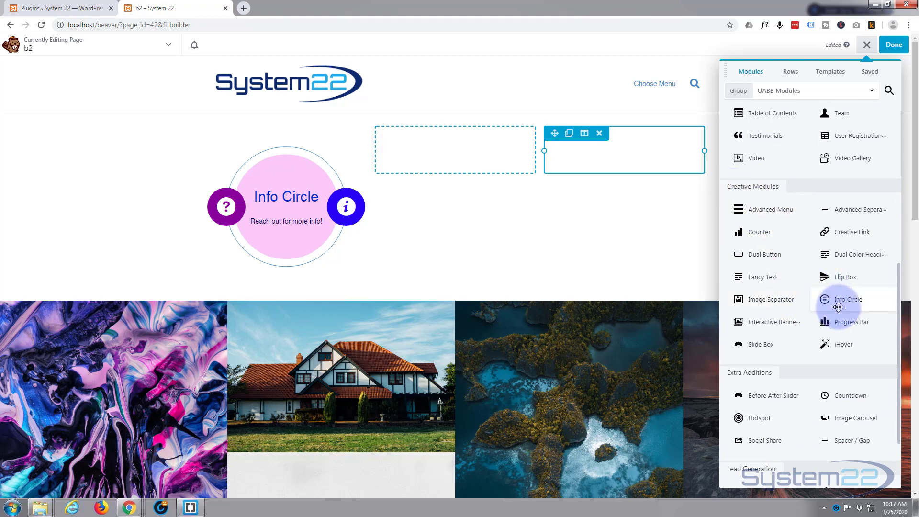
left_click_drag(850, 300, 625, 159)
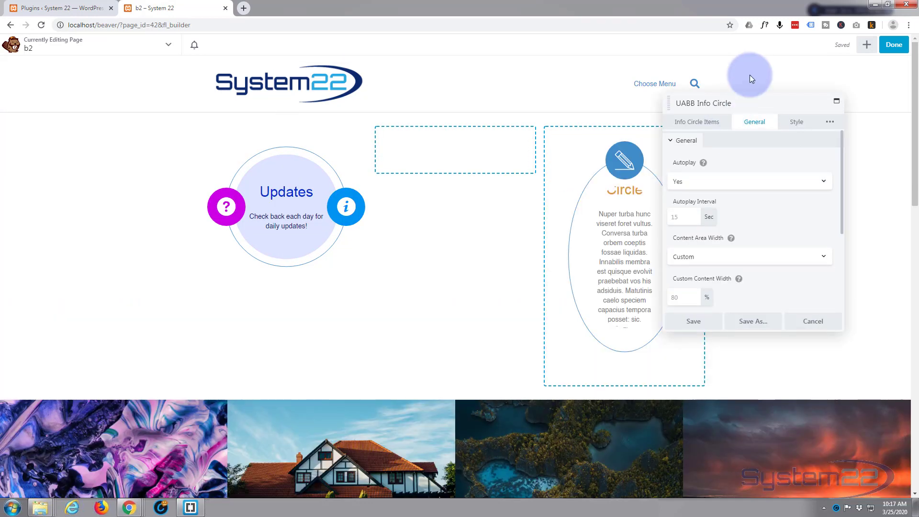
left_click_drag(764, 99, 463, 92)
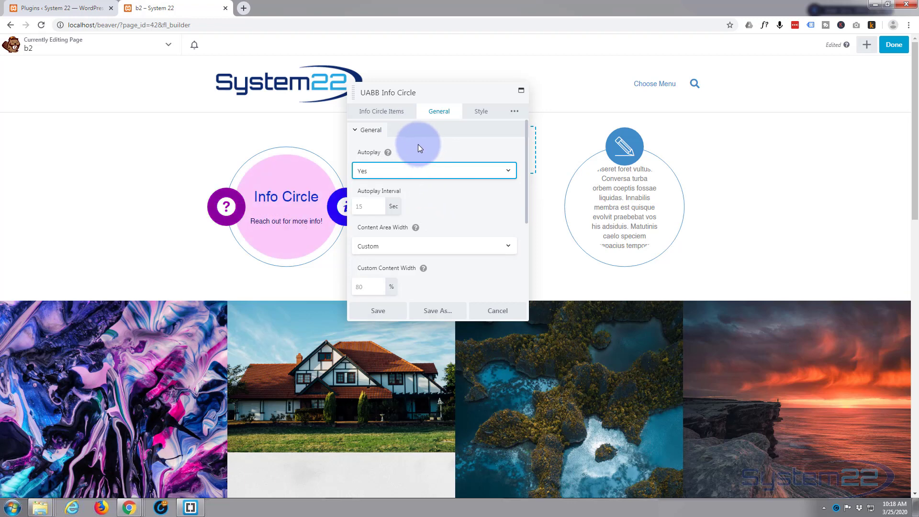
Delete the placeholder description text of Info Circle Item 1 in the new module and save the item.
left_click(375, 114)
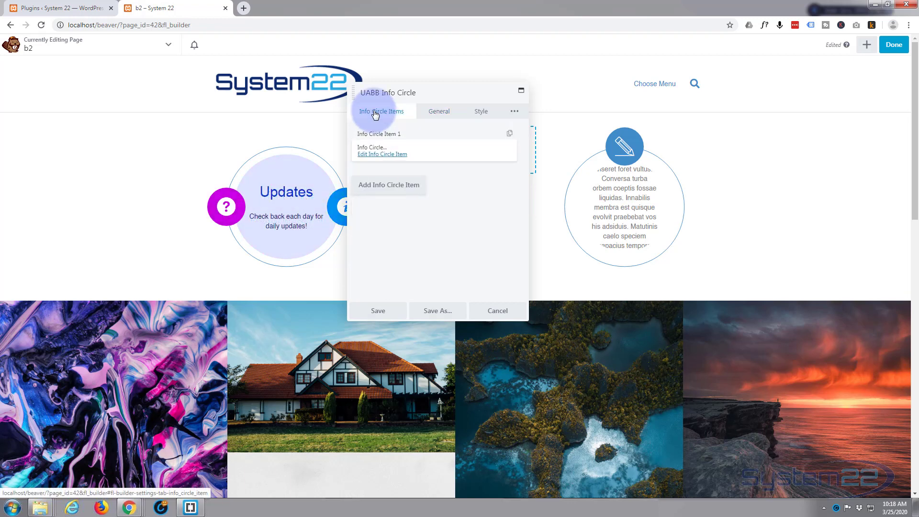
left_click(393, 157)
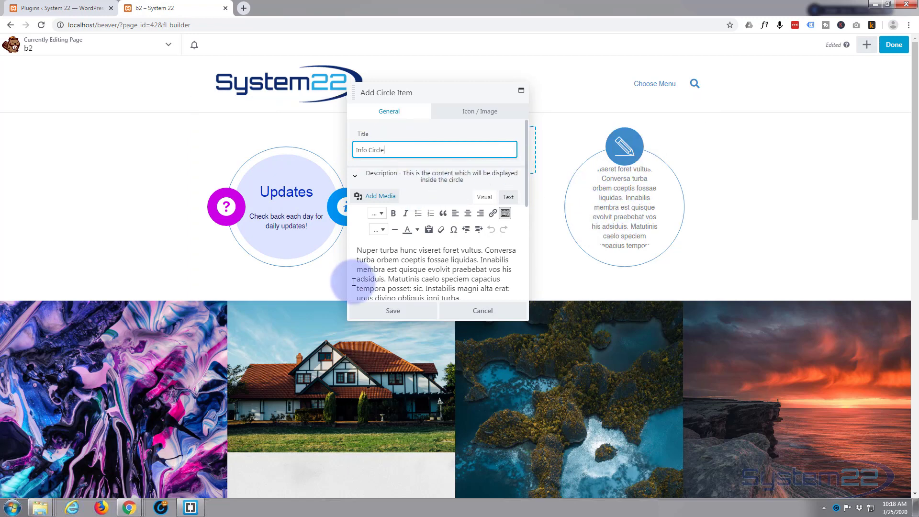
left_click_drag(357, 249, 464, 298)
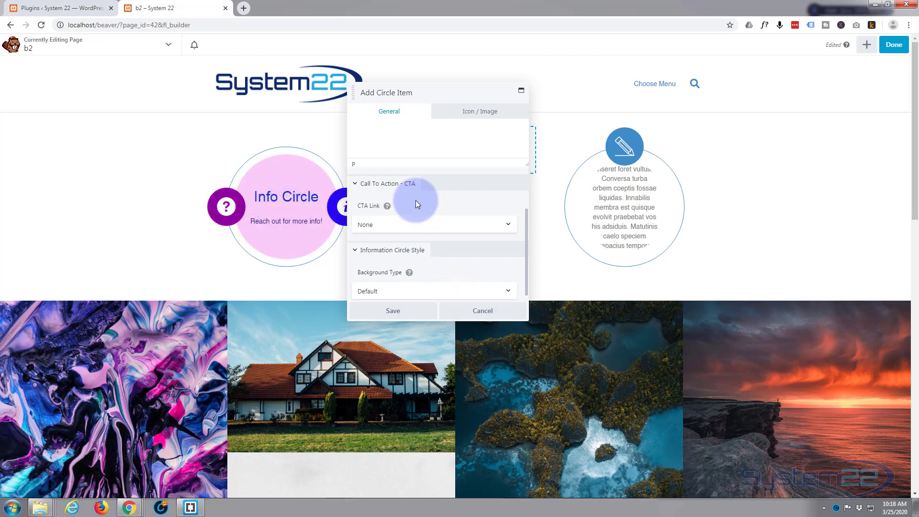
key("BackSpace")
left_click(388, 317)
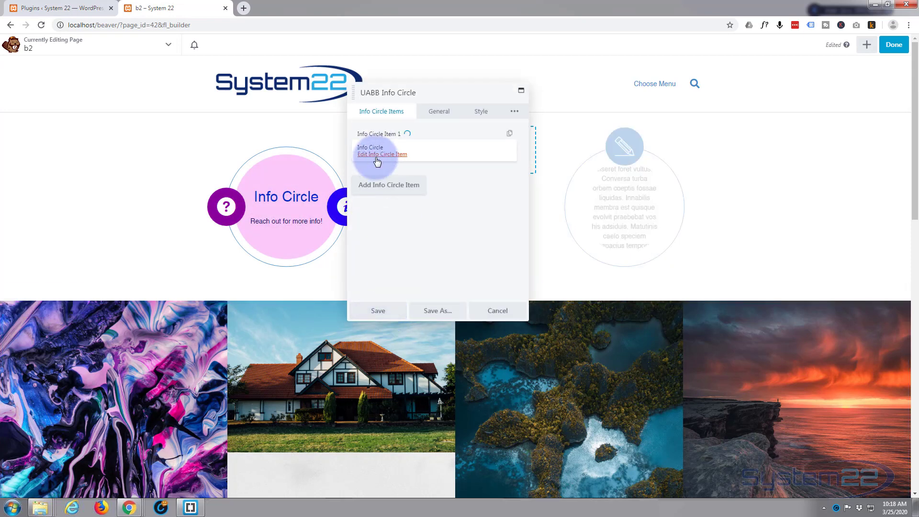
Reopen Info Circle Item 1 and change its title to "My Info".
left_click(377, 155)
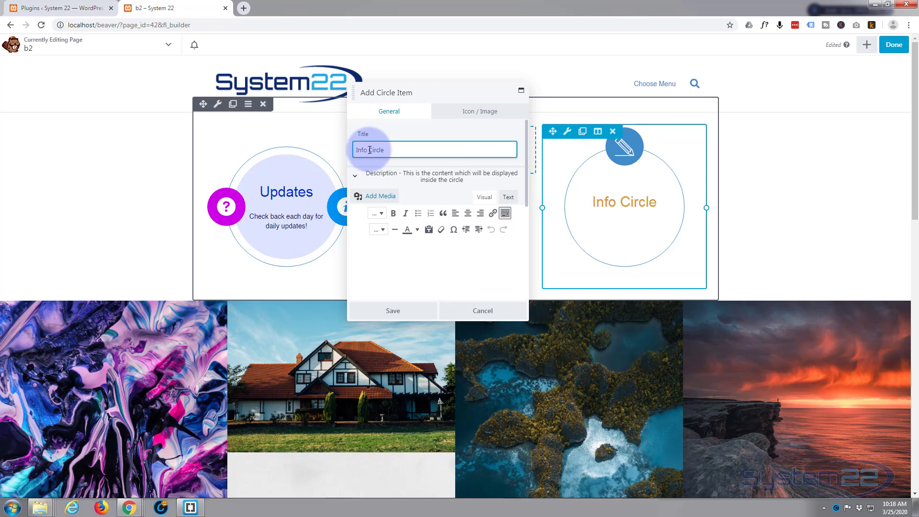
left_click_drag(401, 149, 341, 148)
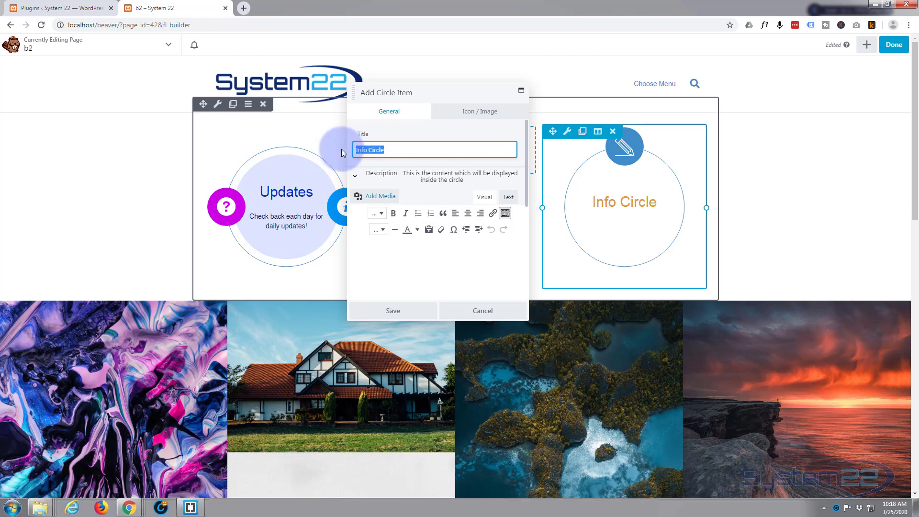
type("My Info")
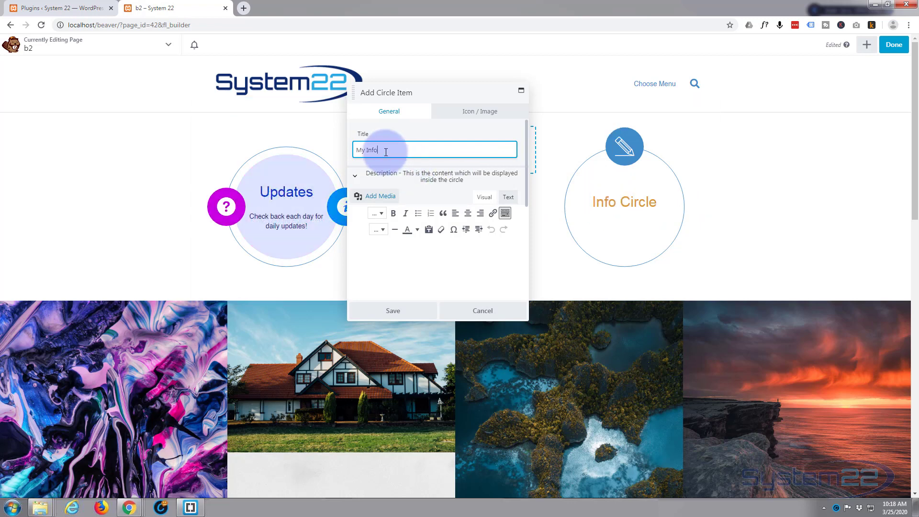
Try the doubled title "My Info My Info" on the saved circle item, and remove the repeated words from it.
left_click_drag(380, 150, 355, 149)
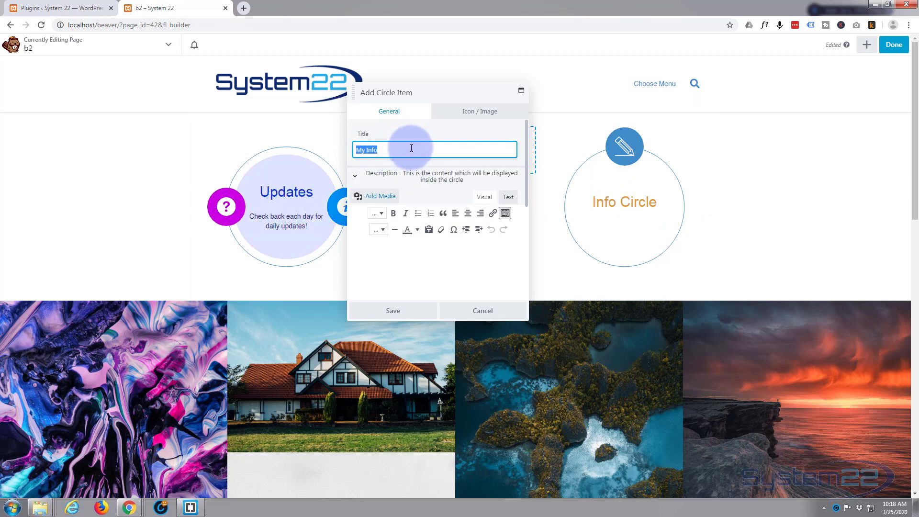
left_click(395, 148)
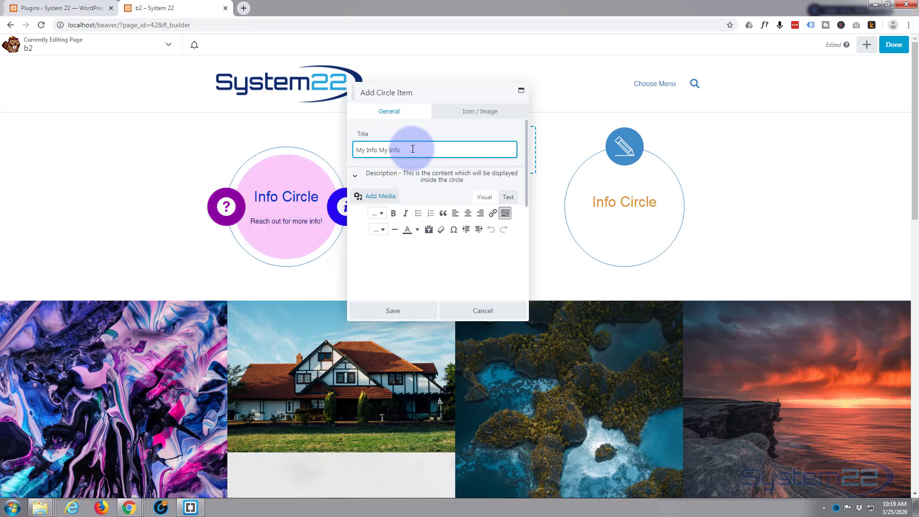
left_click(391, 316)
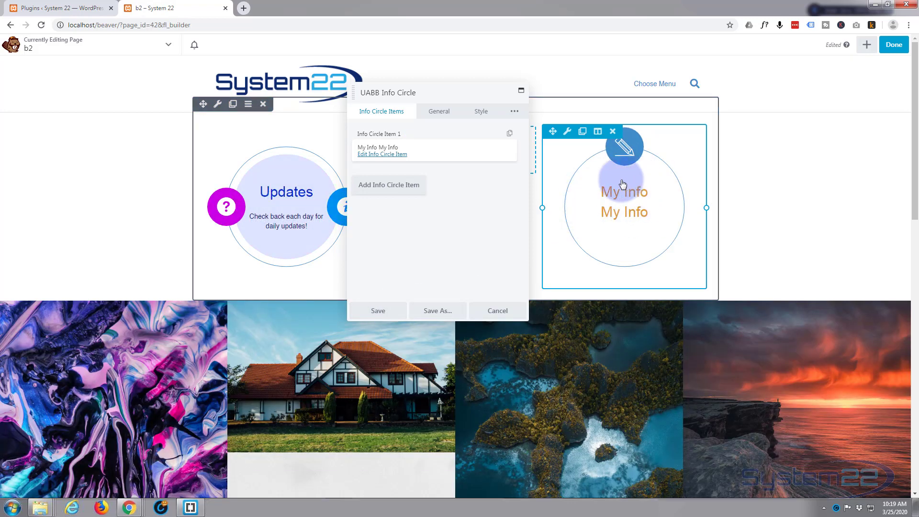
left_click(385, 155)
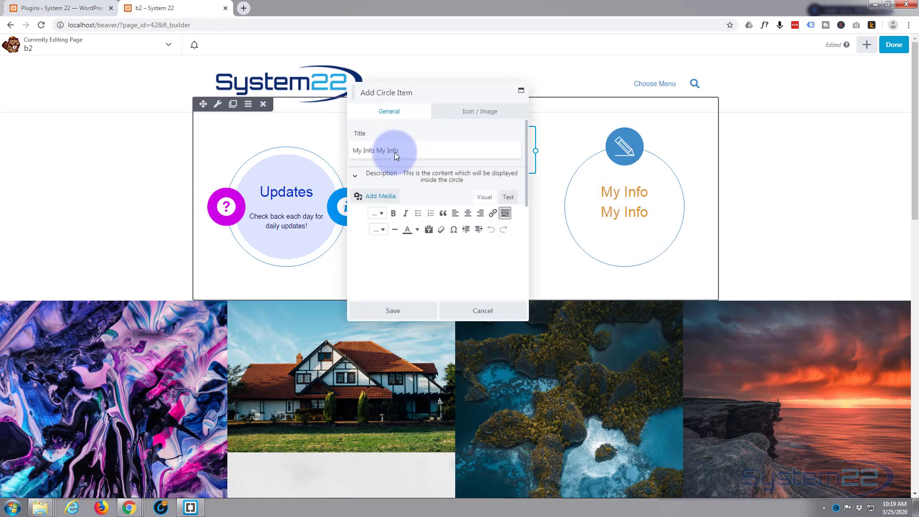
left_click(400, 149)
left_click_drag(400, 149, 379, 151)
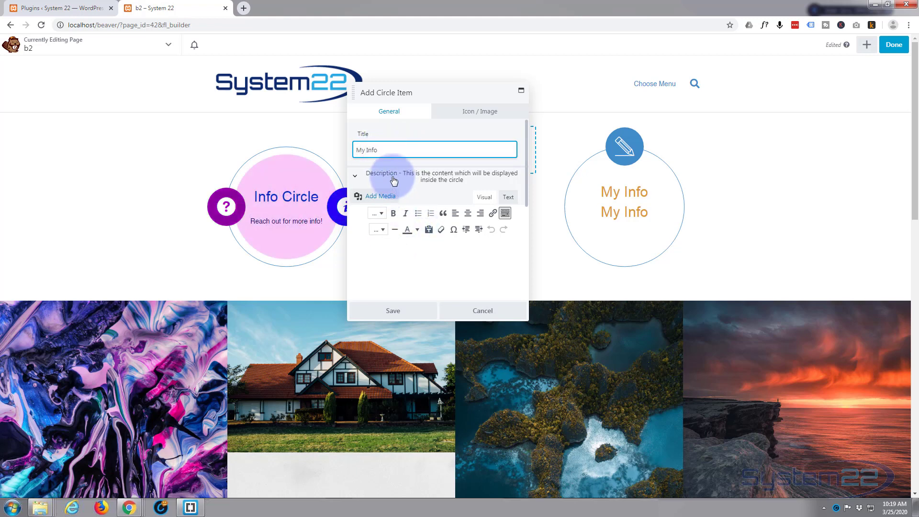
Enter the description "Learn more about our company!" for the circle item and save it.
scroll(391, 226, "down", 1)
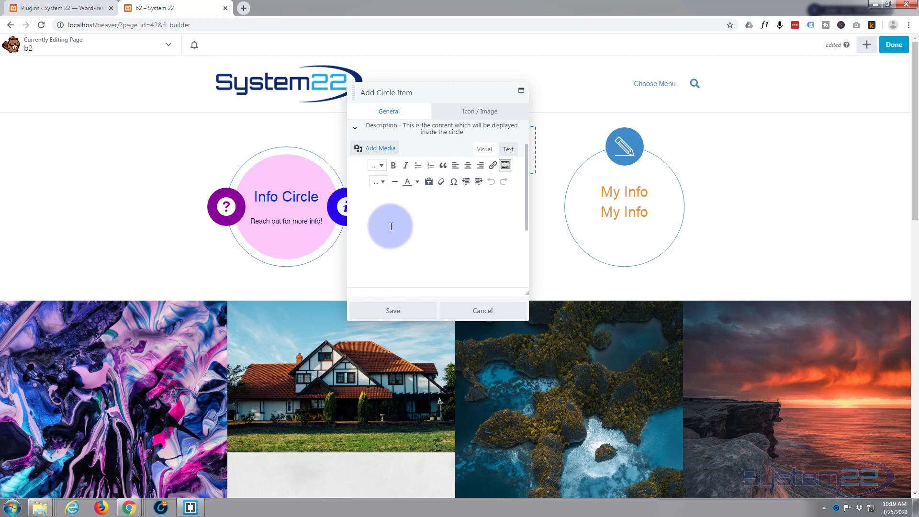
left_click(366, 201)
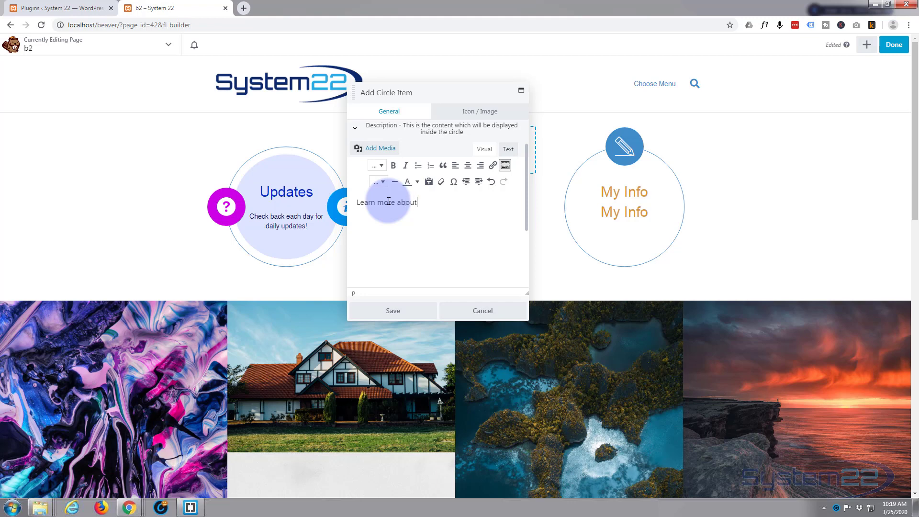
type("Learn more about our company!")
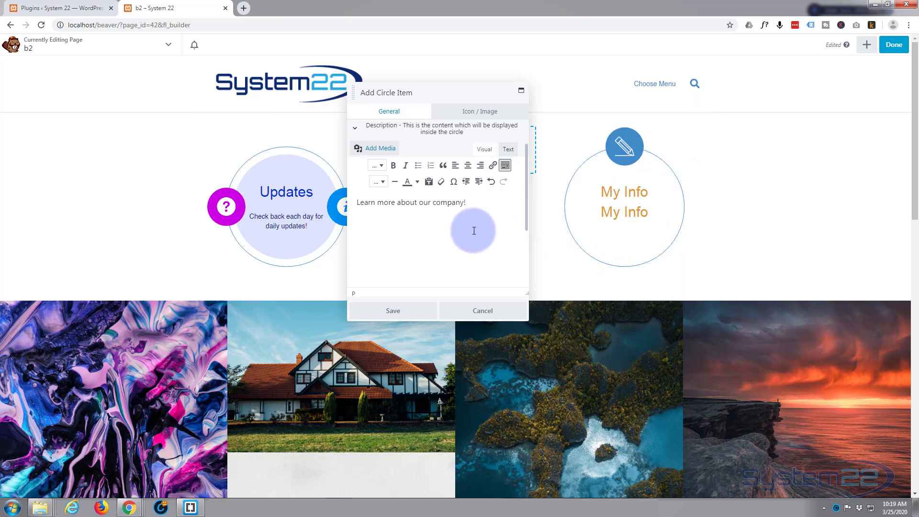
left_click(393, 312)
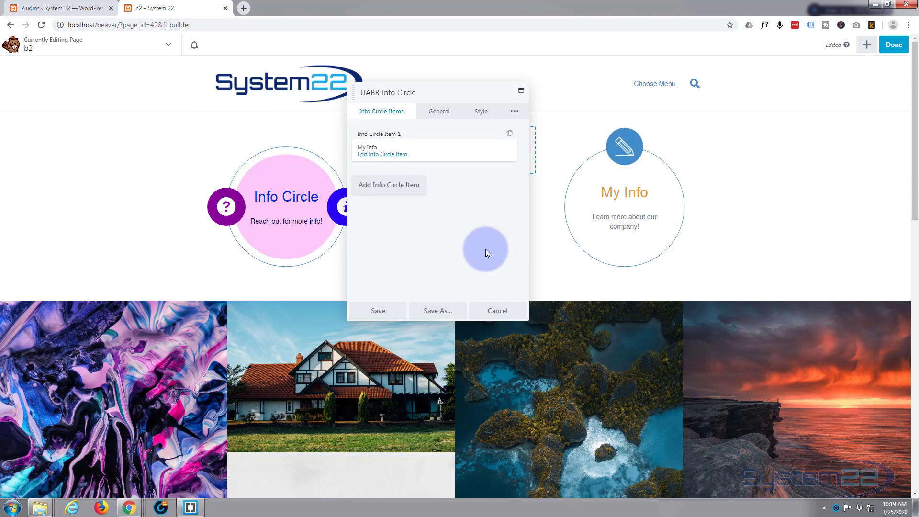
Reopen Info Circle Item 1, set its CTA link to To Icon, and enter "#counter" as the link.
left_click(391, 156)
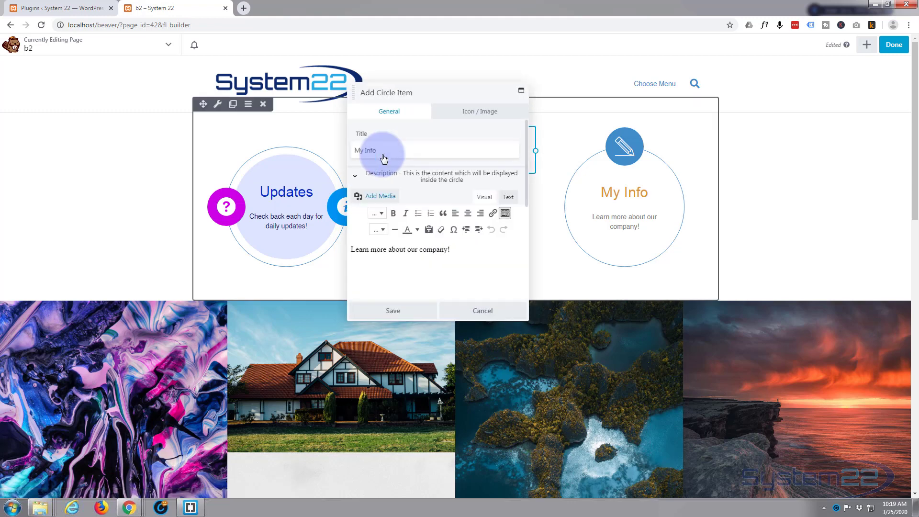
scroll(433, 233, "down", 2)
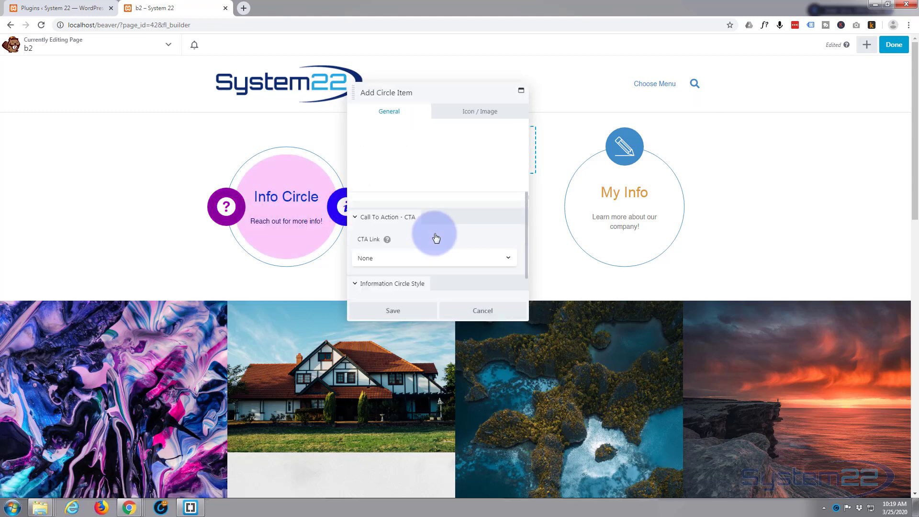
scroll(436, 235, "down", 1)
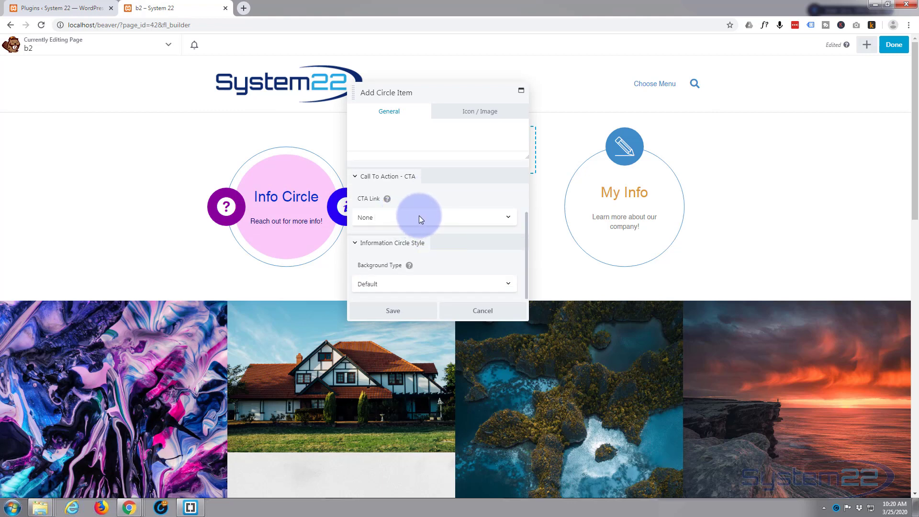
left_click(419, 217)
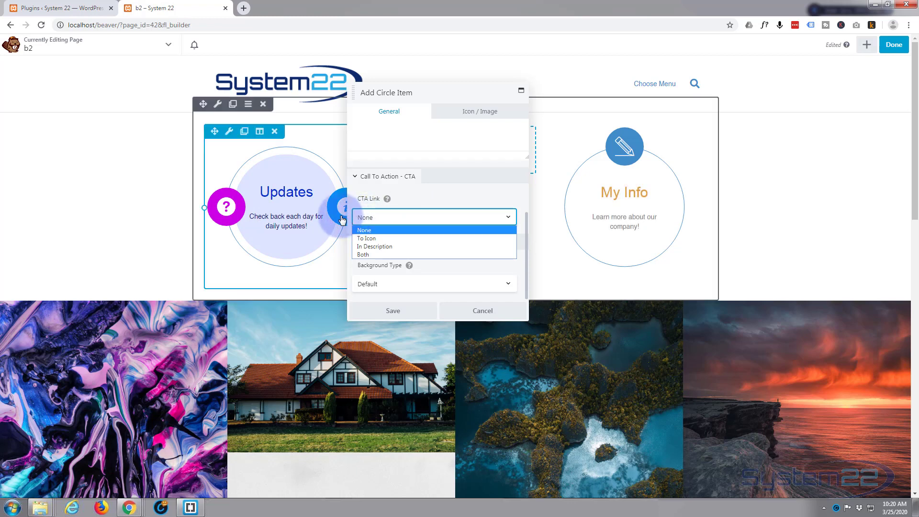
left_click(371, 238)
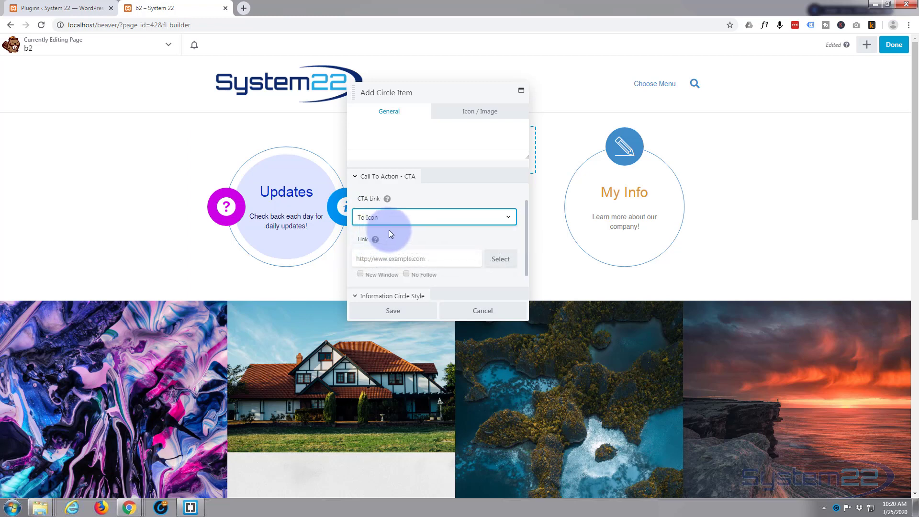
left_click(435, 258)
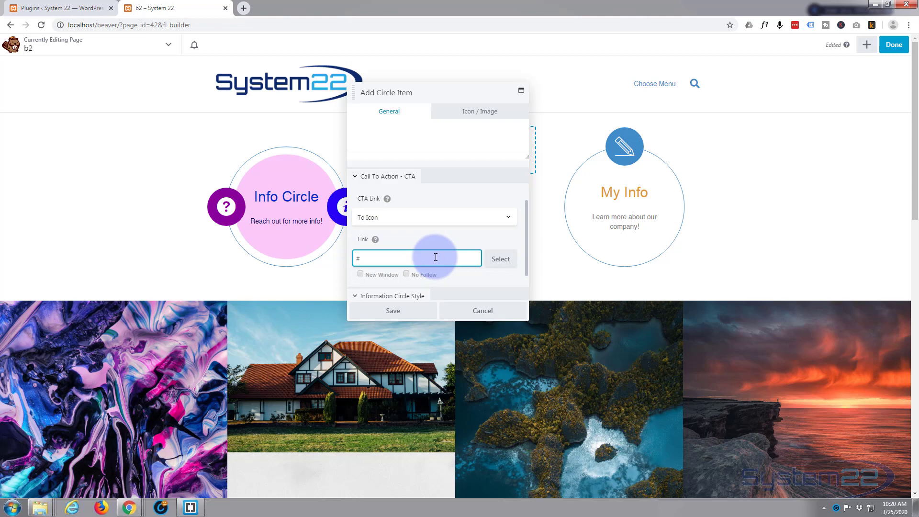
type("#counter")
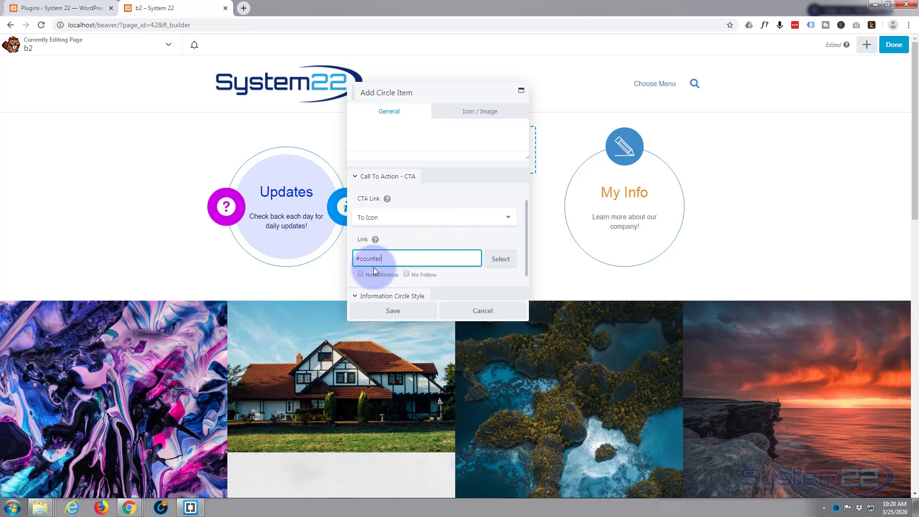
left_click(435, 239)
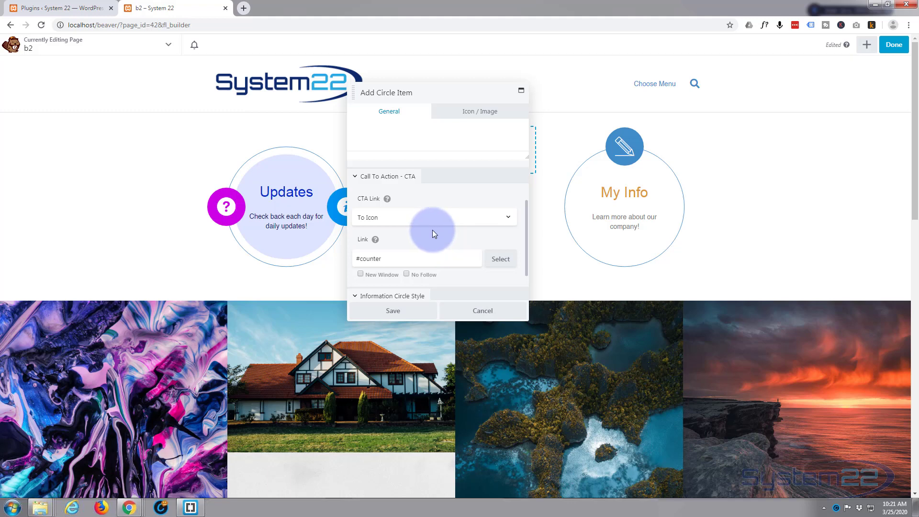
Give the circle item a Color background in semi-transparent light blue based on #00b4d8, and save the item.
scroll(433, 230, "down", 2)
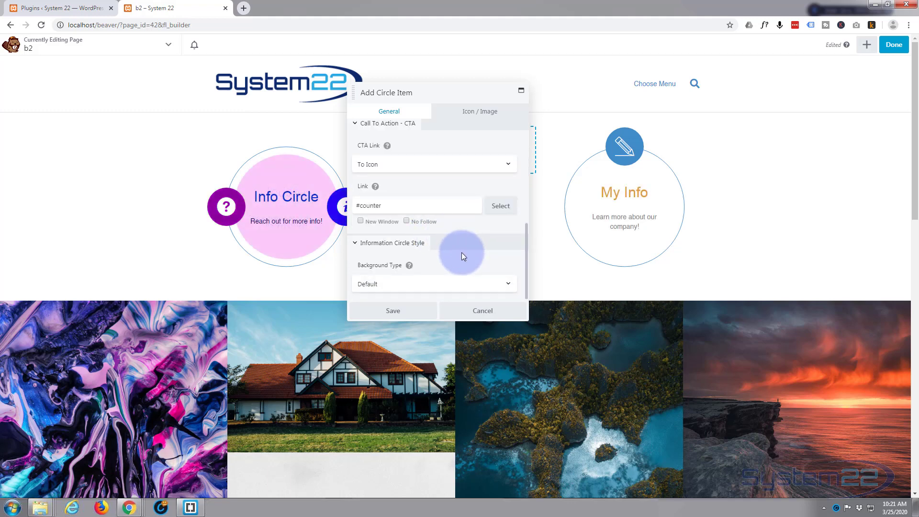
left_click(411, 284)
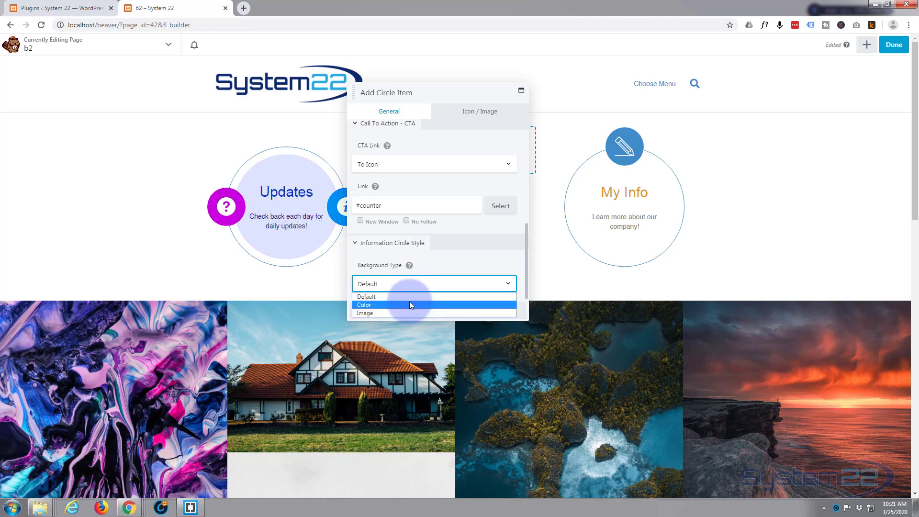
left_click(410, 303)
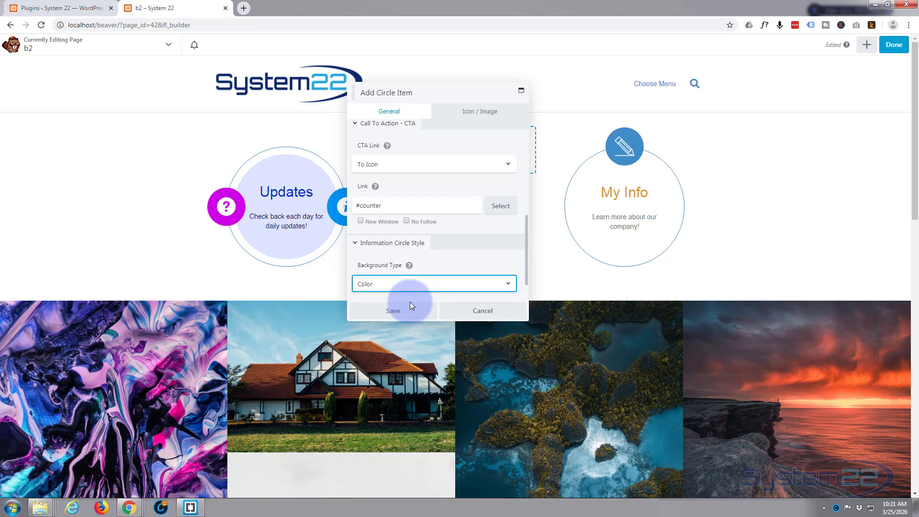
scroll(433, 261, "down", 1)
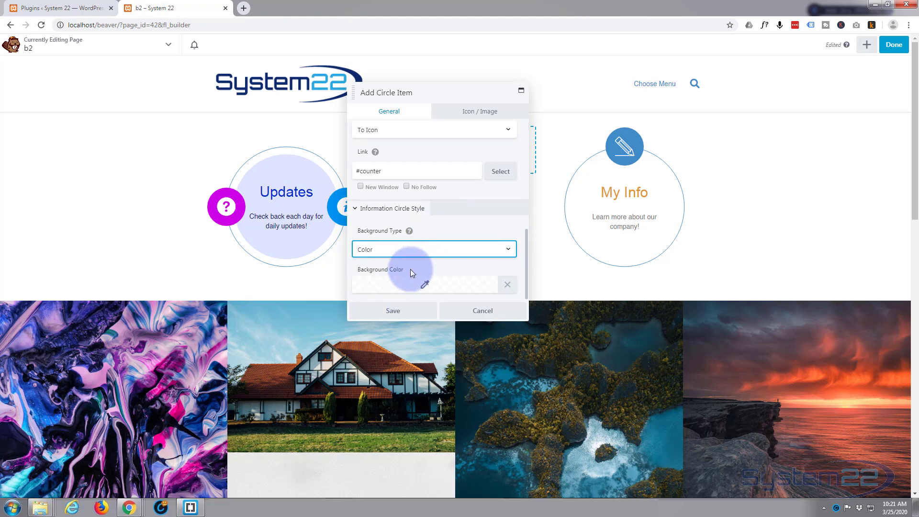
left_click(405, 285)
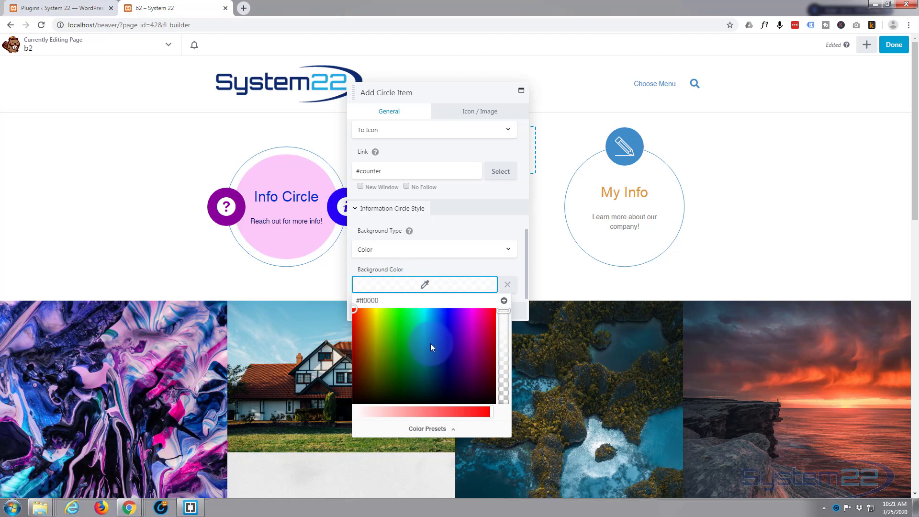
left_click(424, 335)
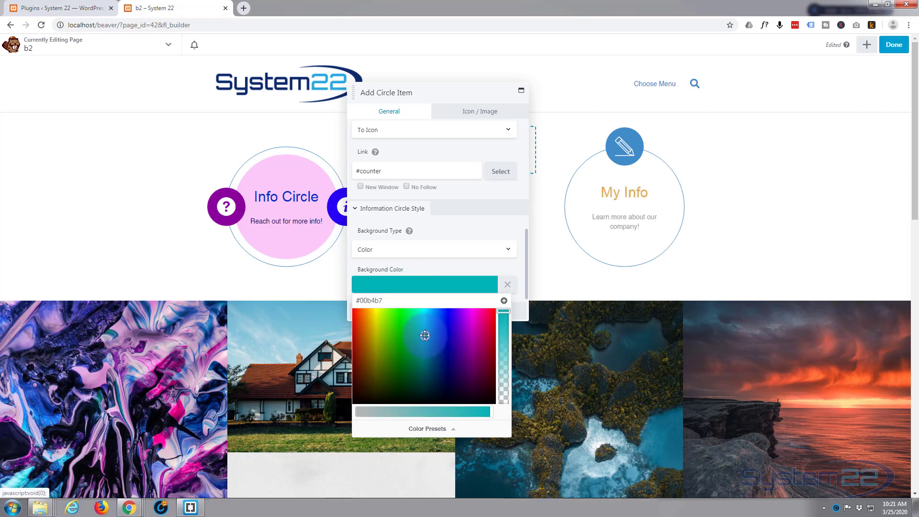
left_click(428, 323)
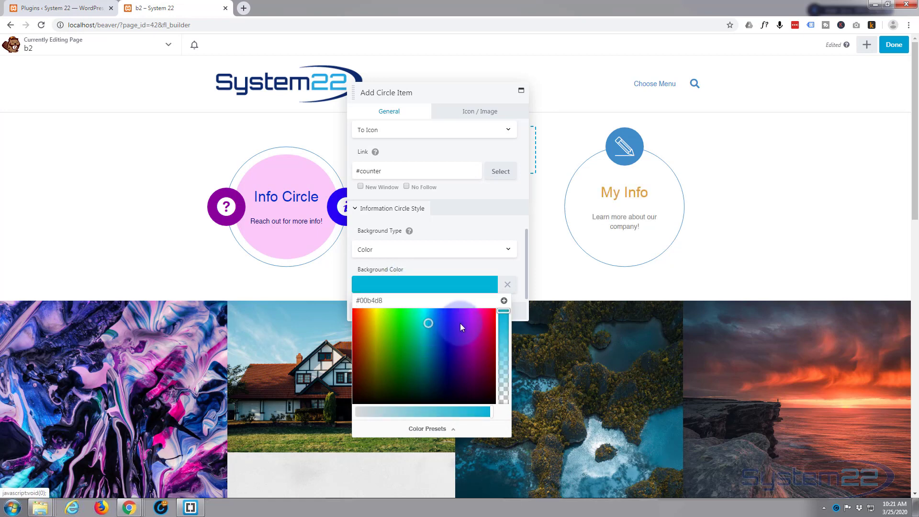
left_click_drag(506, 319, 504, 368)
left_click(455, 261)
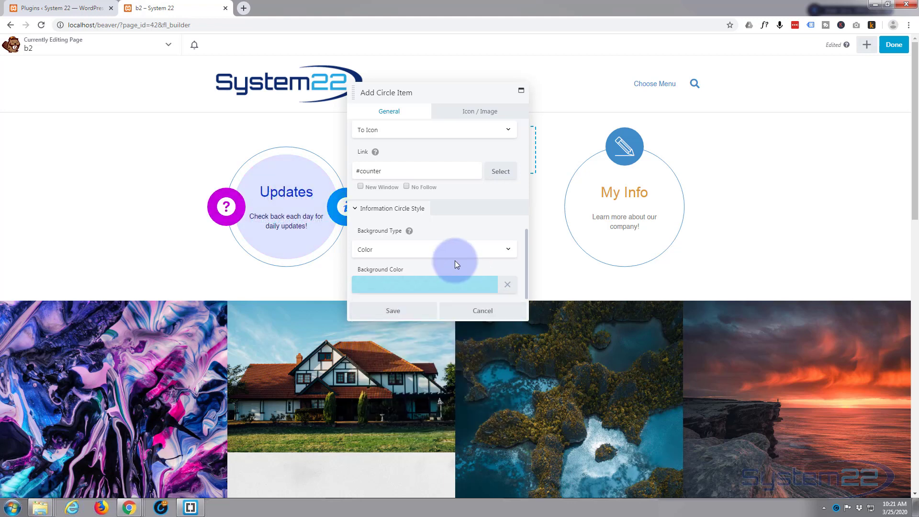
left_click(398, 314)
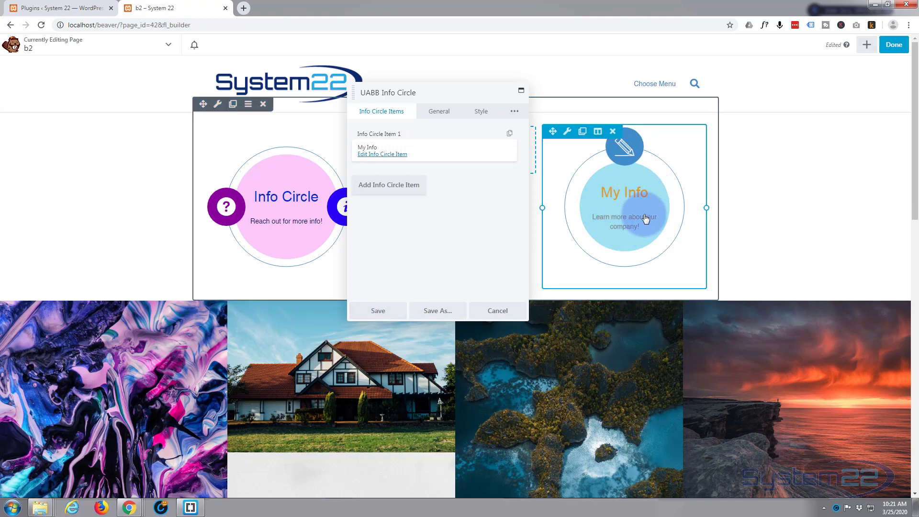
Reopen the "My Info" circle item and replace its pencil icon with the filled question-mark circle from Ultimate-Icons.
left_click(397, 185)
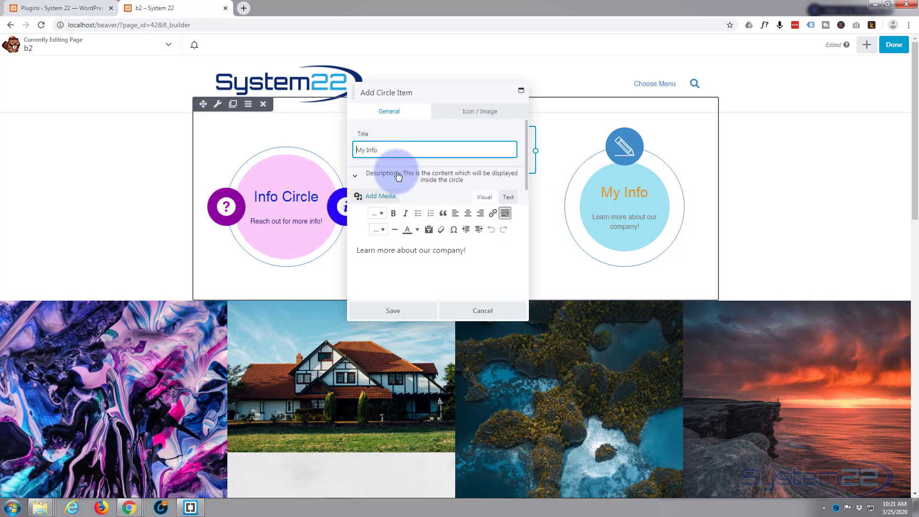
left_click(469, 114)
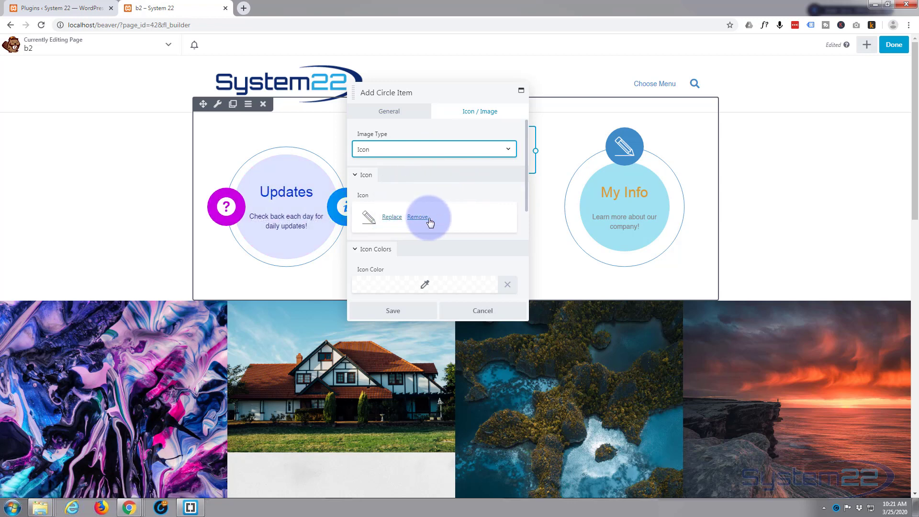
left_click(392, 217)
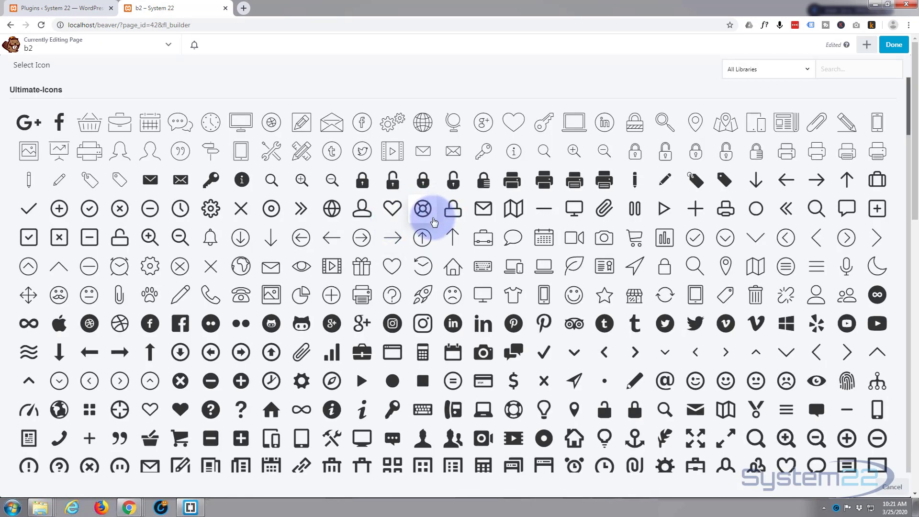
scroll(434, 222, "down", 7)
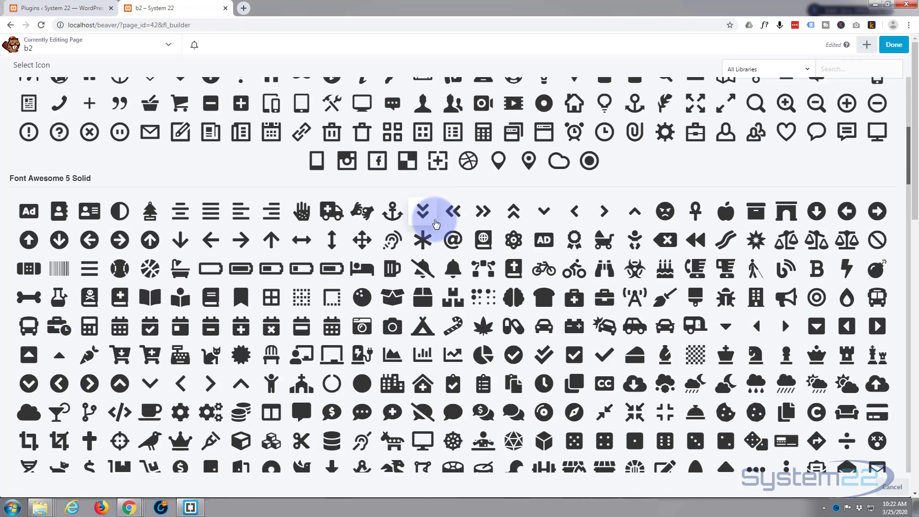
scroll(437, 224, "down", 20)
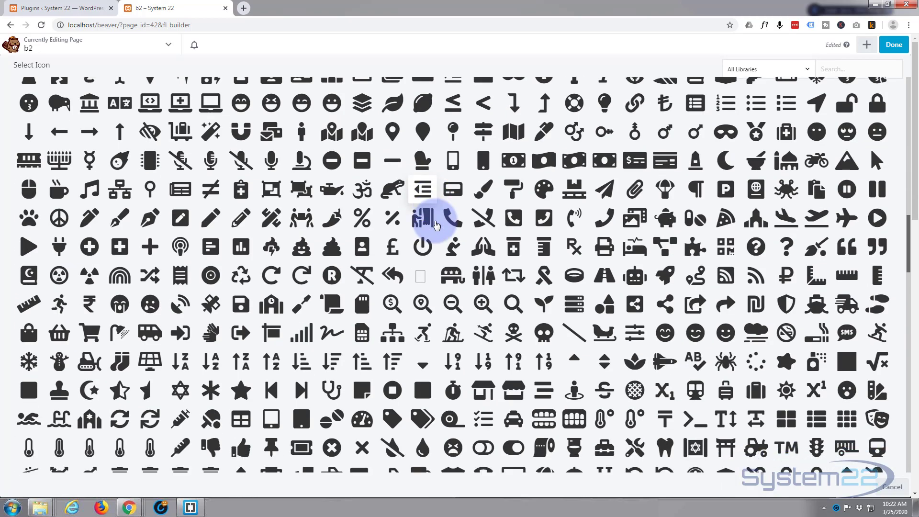
scroll(436, 225, "down", 2)
scroll(437, 225, "down", 2)
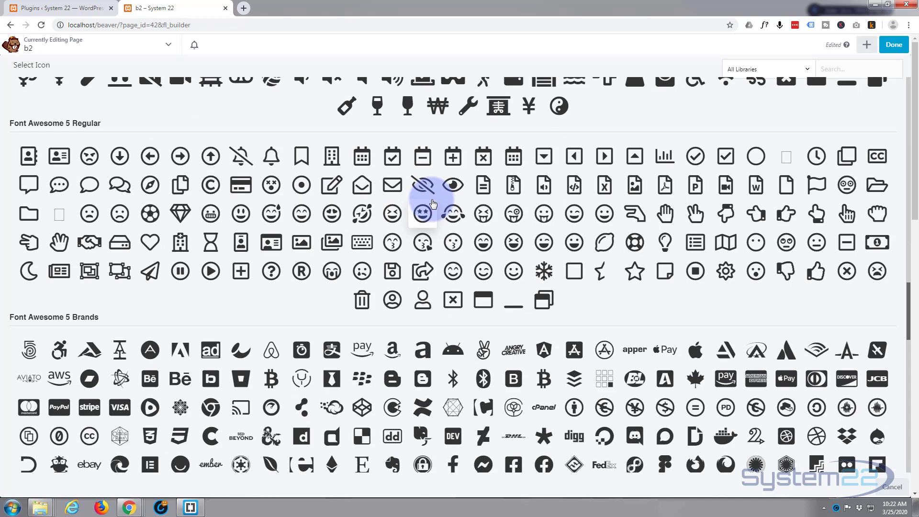
scroll(433, 203, "down", 3)
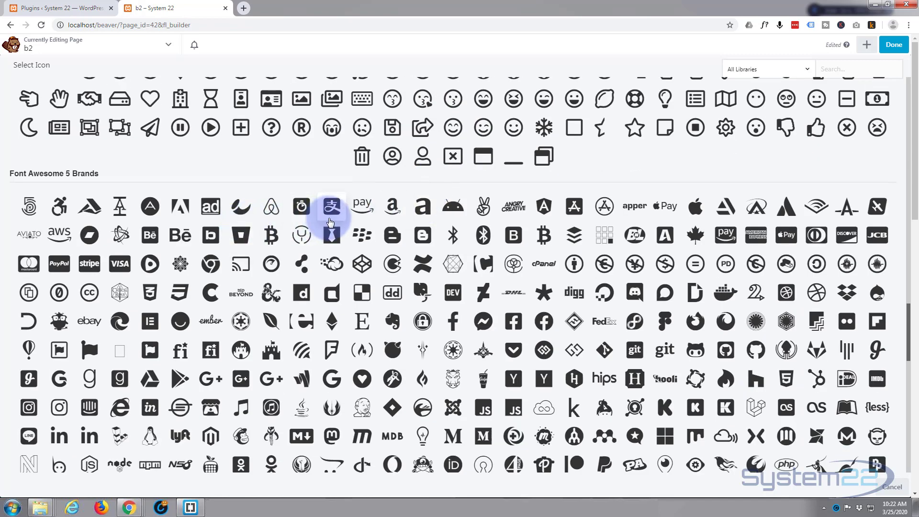
scroll(331, 221, "down", 2)
scroll(335, 223, "down", 10)
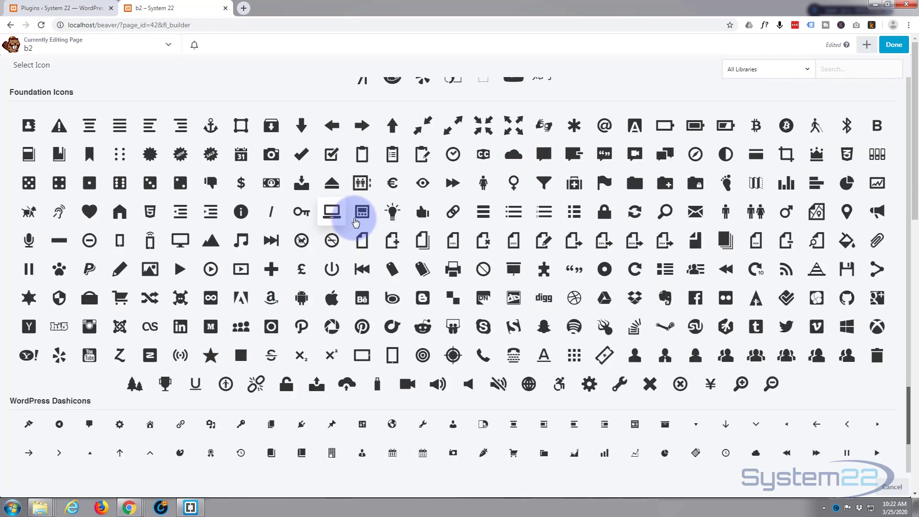
scroll(343, 222, "down", 4)
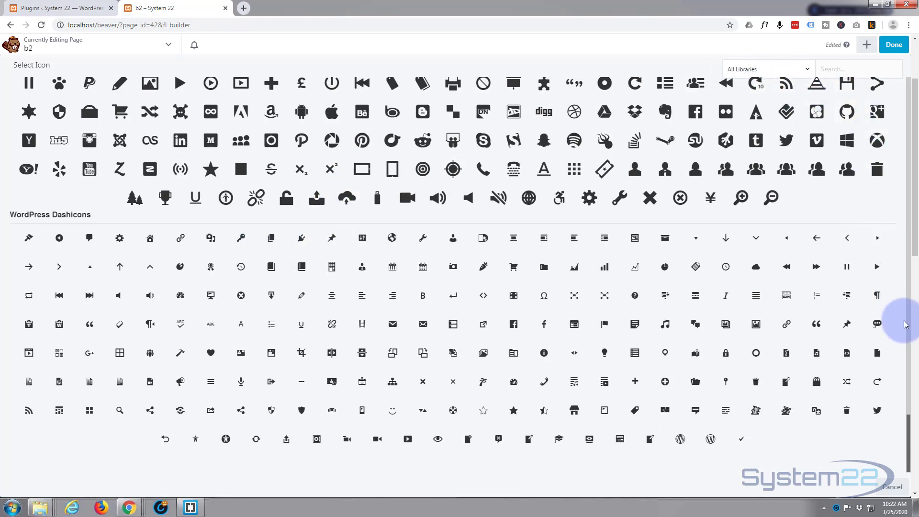
left_click_drag(910, 438, 878, 92)
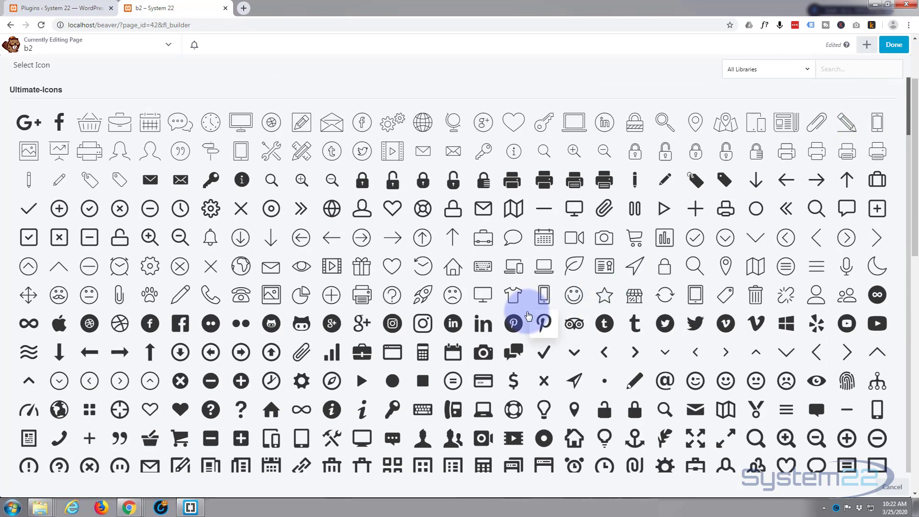
scroll(404, 307, "down", 3)
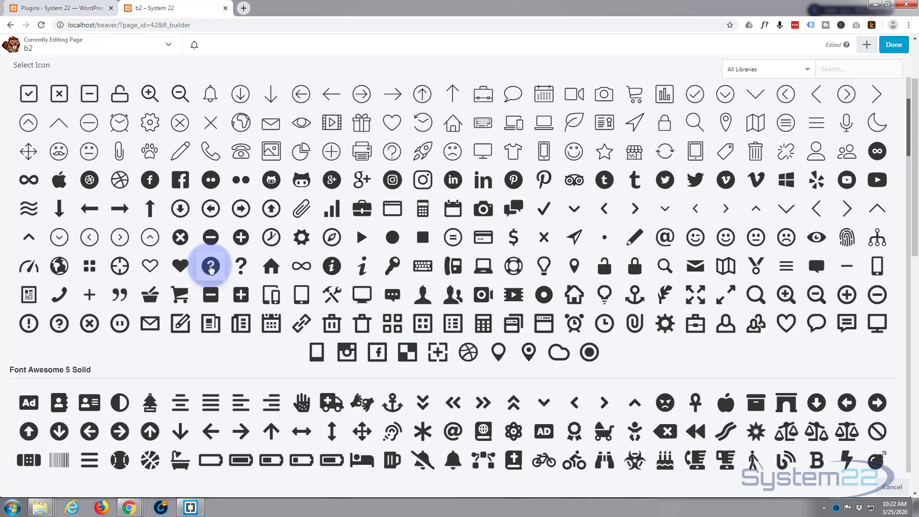
left_click(211, 267)
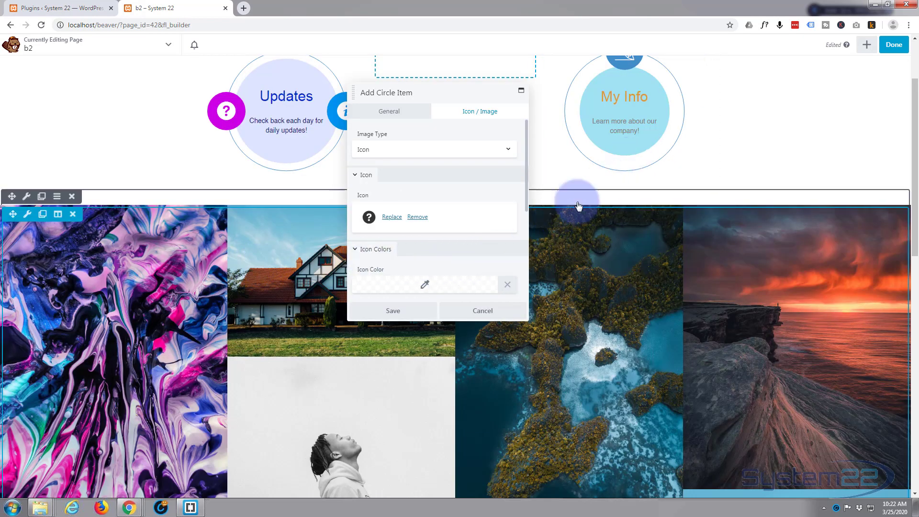
scroll(769, 134, "up", 2)
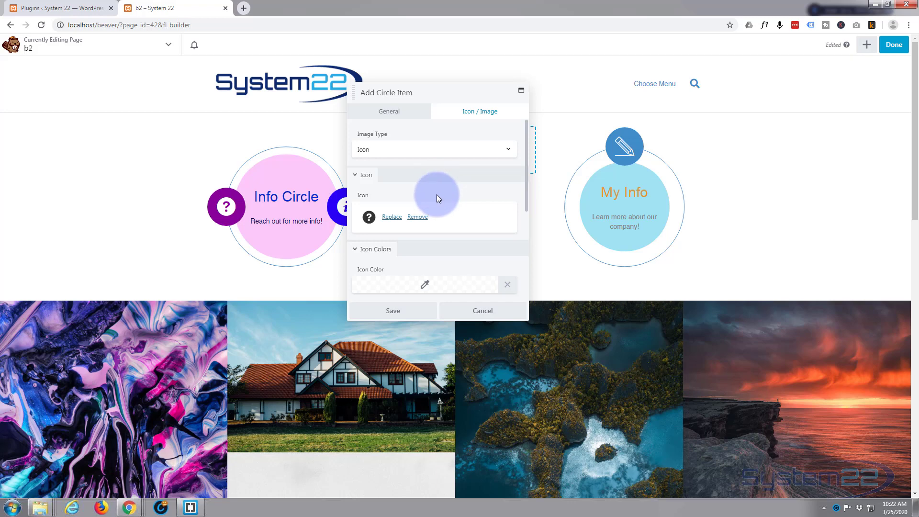
Set the circle item's icon background color to the blue #1500d3.
scroll(436, 194, "down", 1)
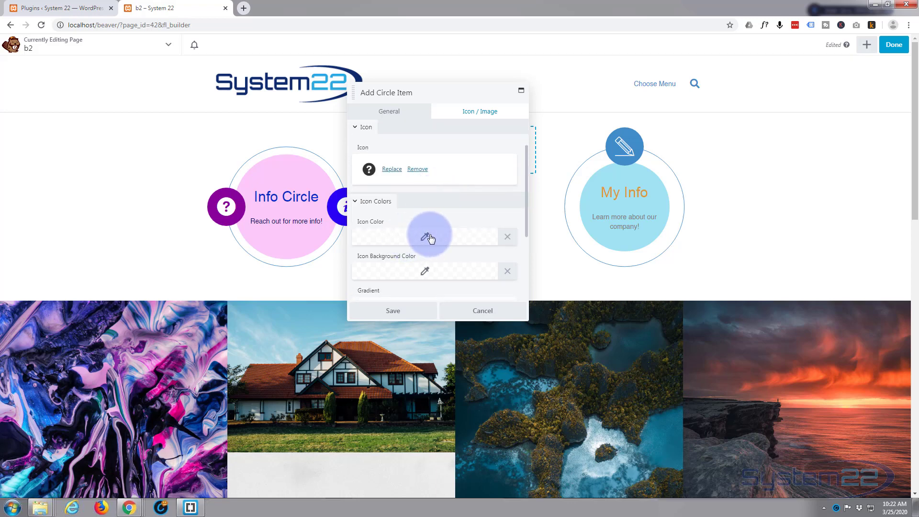
scroll(430, 236, "down", 1)
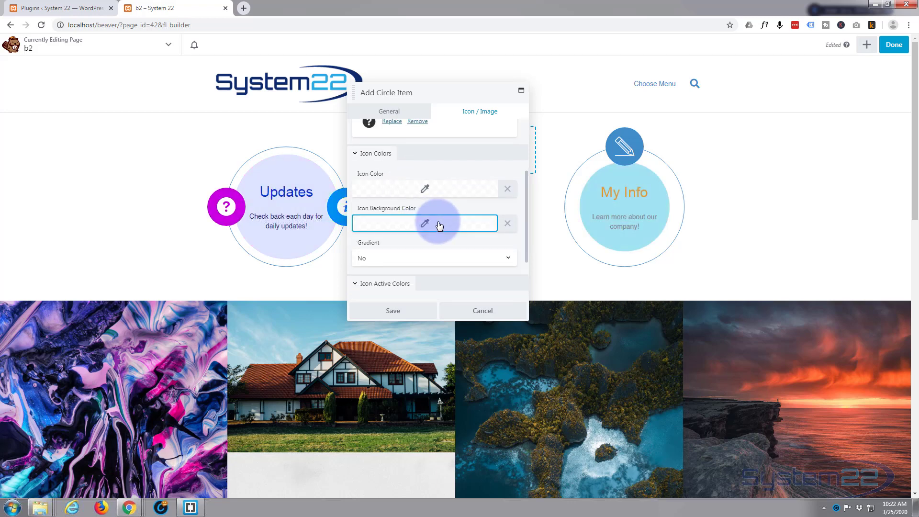
left_click(439, 224)
left_click(451, 263)
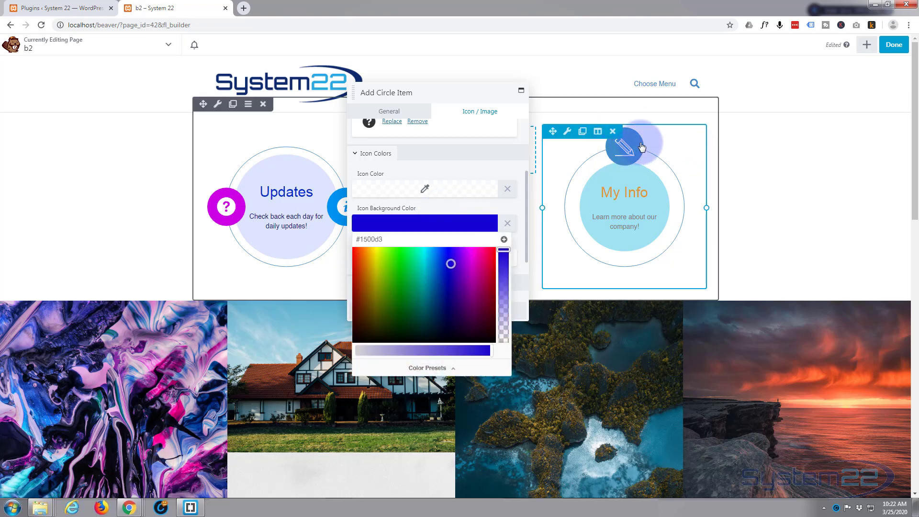
left_click(458, 205)
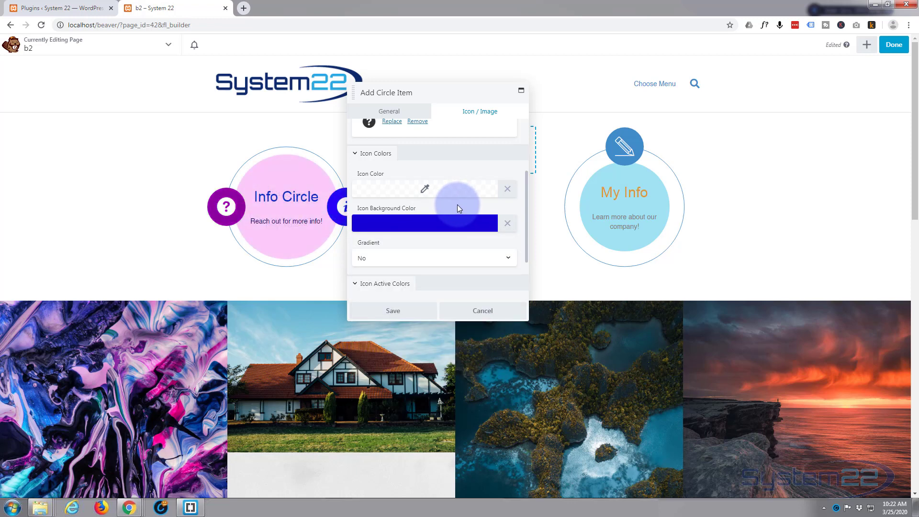
scroll(458, 205, "down", 2)
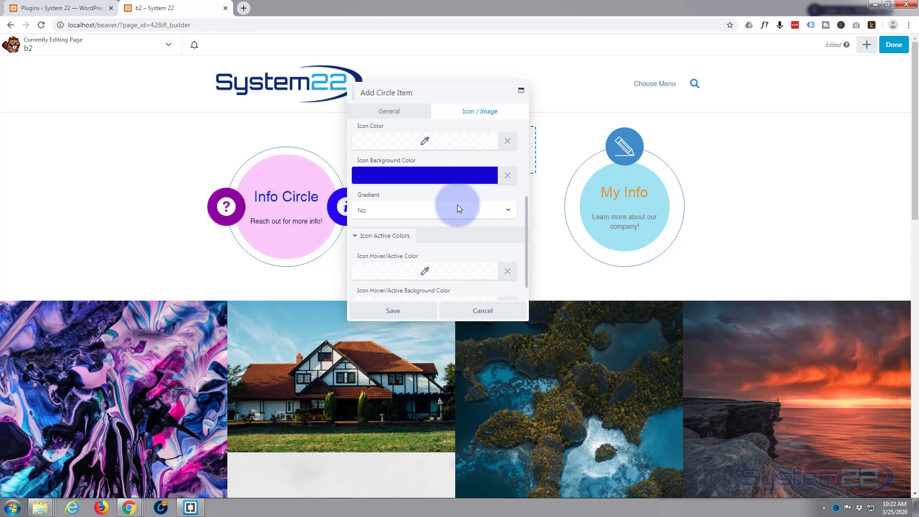
Set the circle item's icon hover/active background color to bright light blue and save the item.
scroll(458, 205, "down", 1)
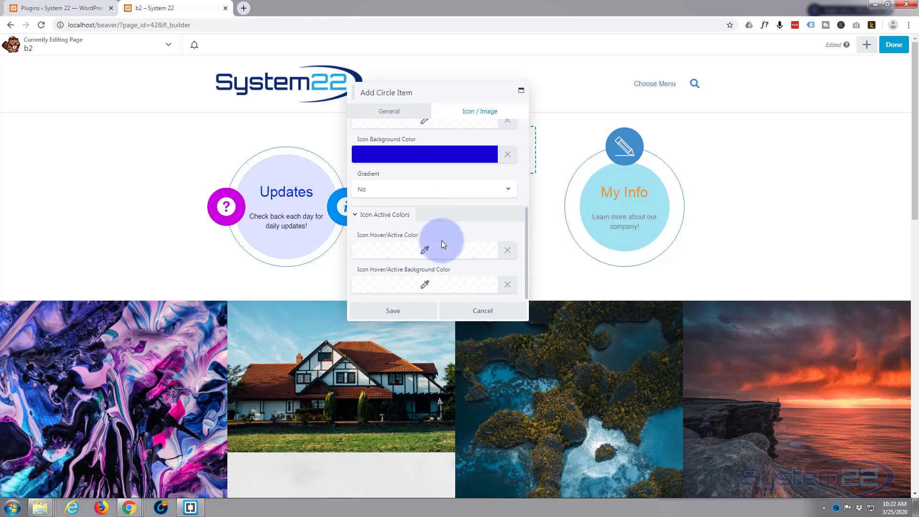
left_click(446, 286)
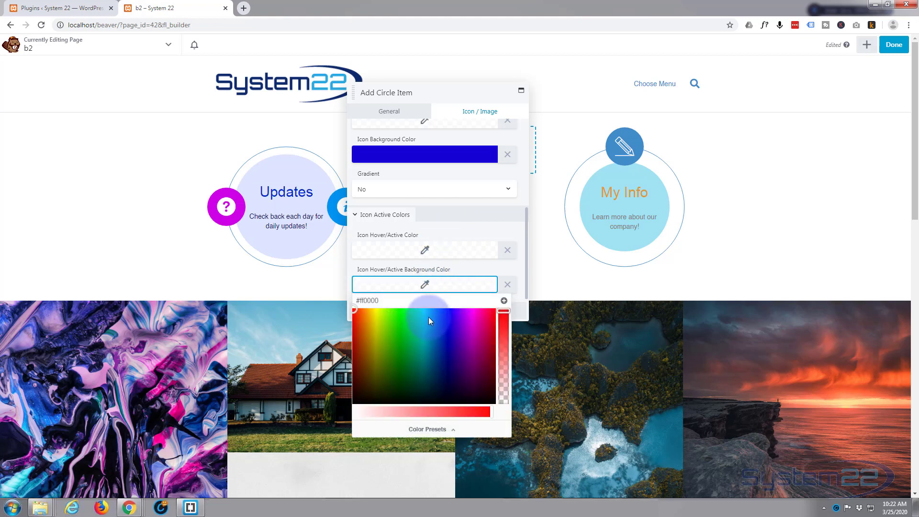
left_click(429, 317)
left_click(466, 265)
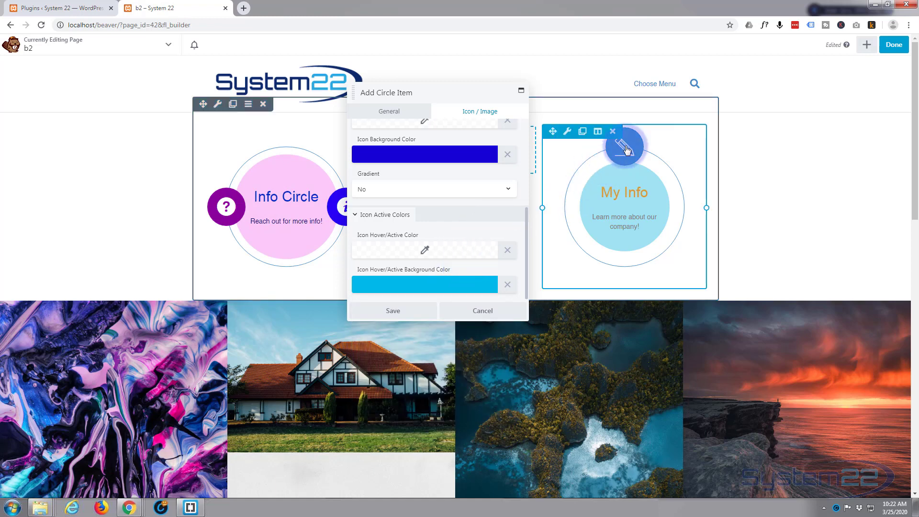
left_click(398, 314)
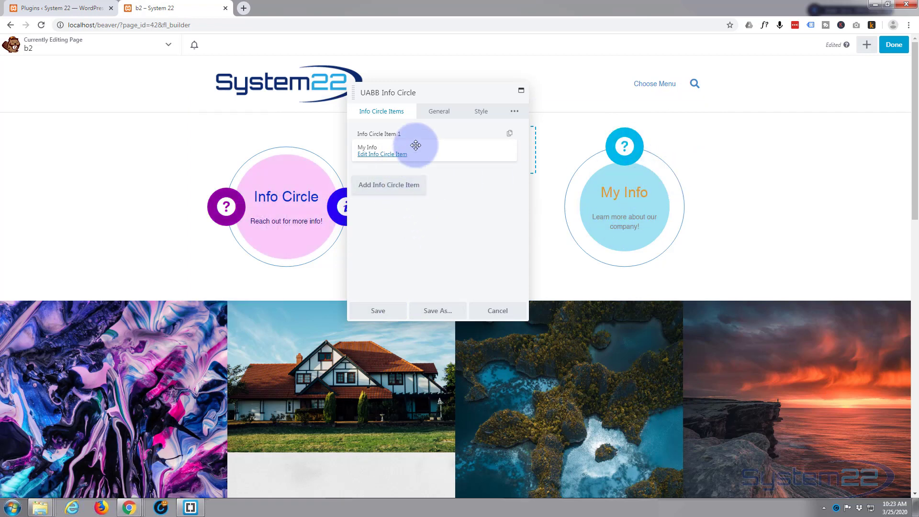
Enable Autoplay in the Info Circle's general settings with an interval of 7 seconds.
left_click(444, 114)
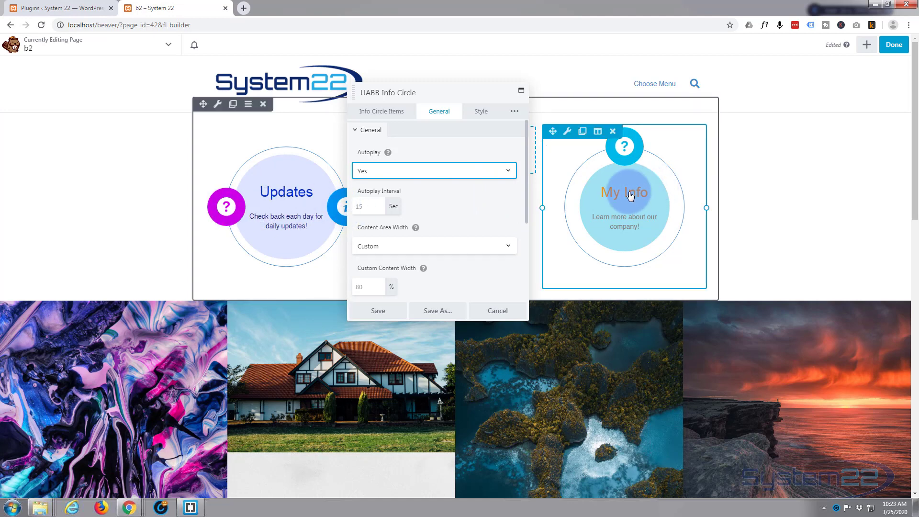
left_click(364, 206)
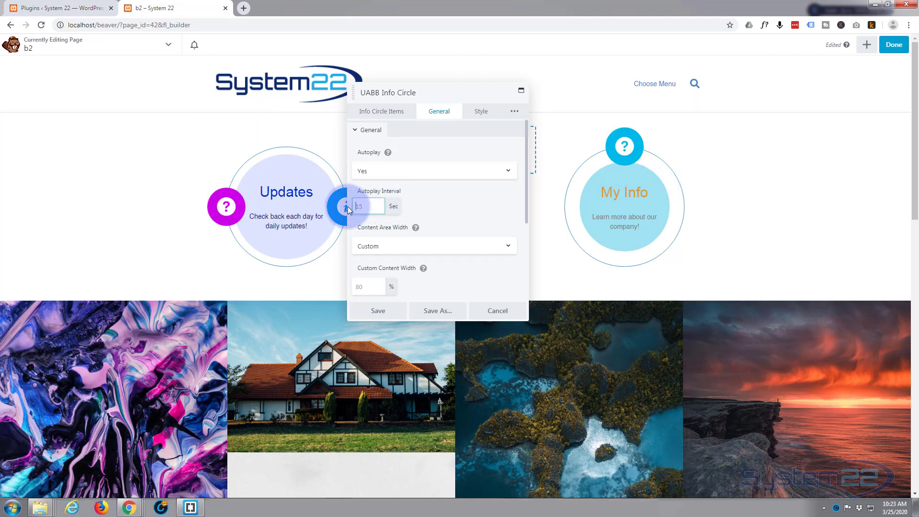
type("7")
left_click(458, 197)
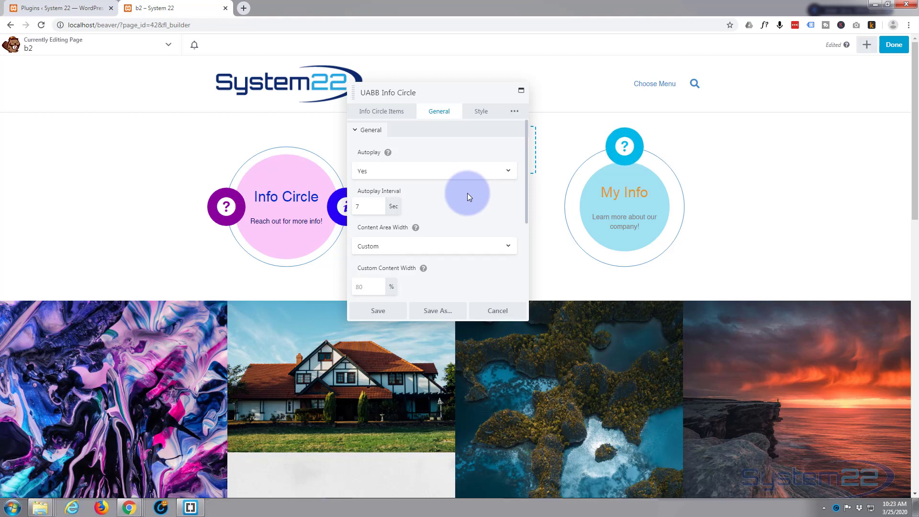
Set the Info Circle's custom content width to 90%.
scroll(467, 194, "down", 1)
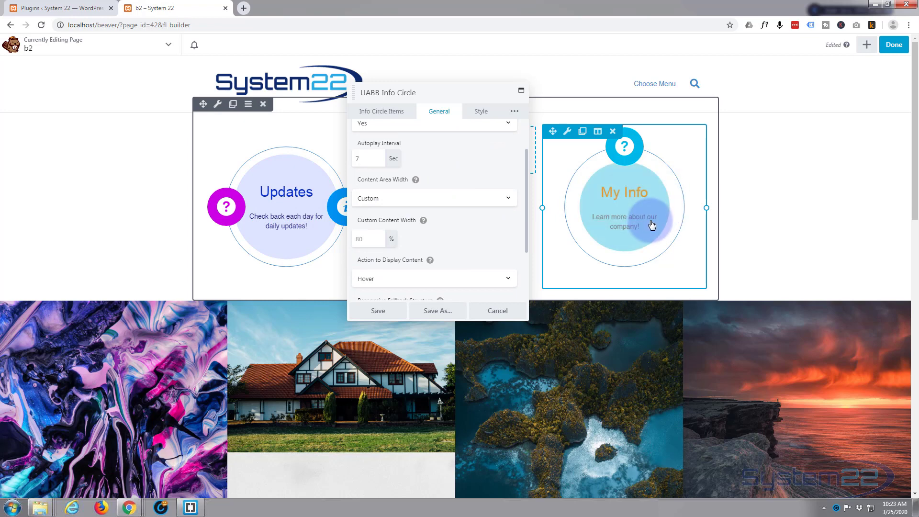
left_click(355, 240)
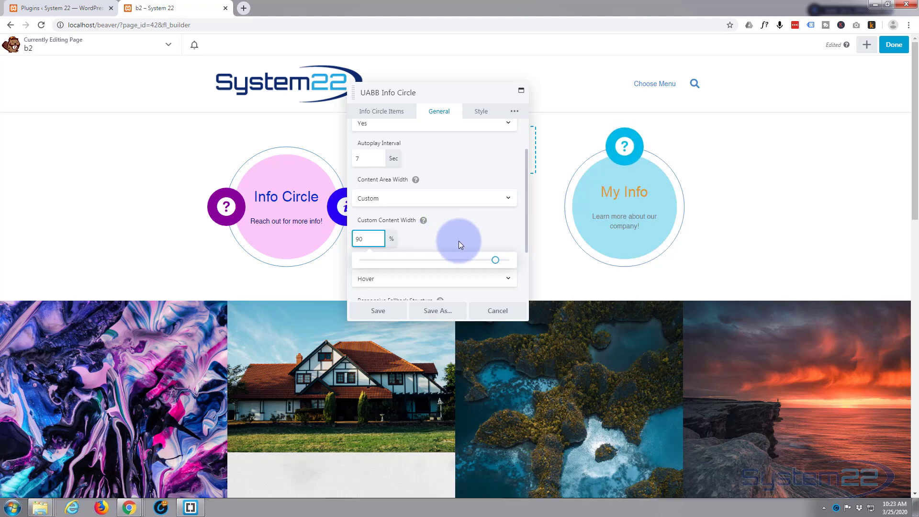
scroll(441, 234, "down", 3)
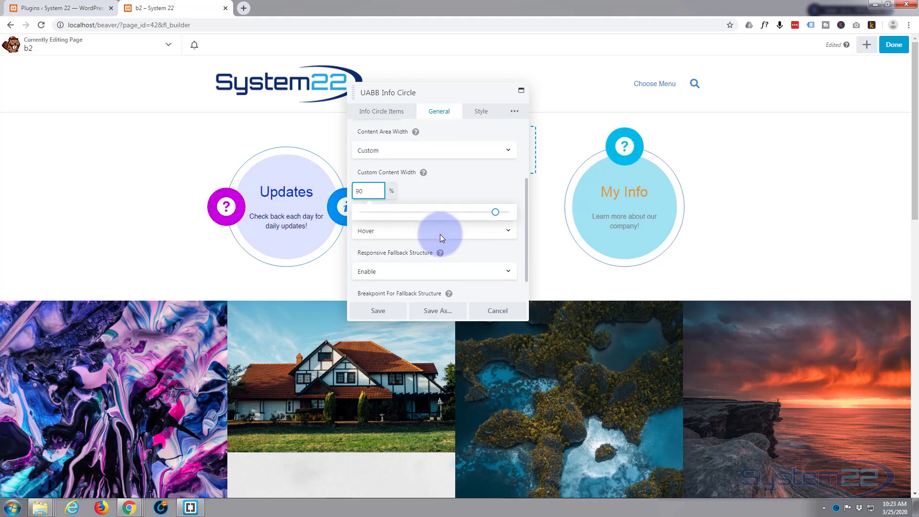
left_click(459, 162)
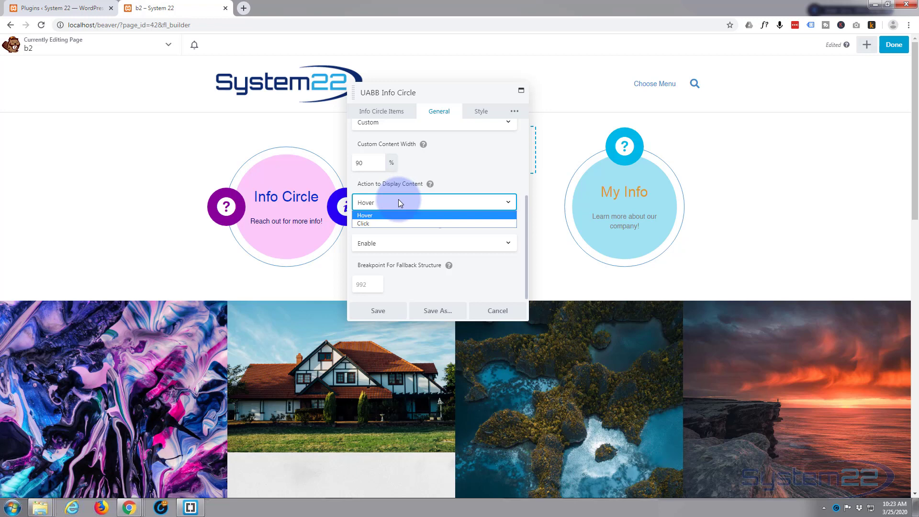
left_click(395, 205)
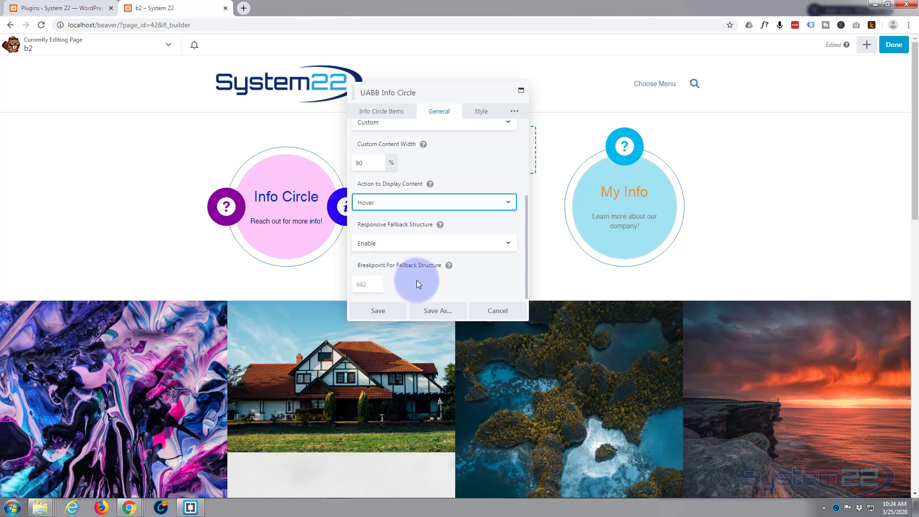
left_click(376, 285)
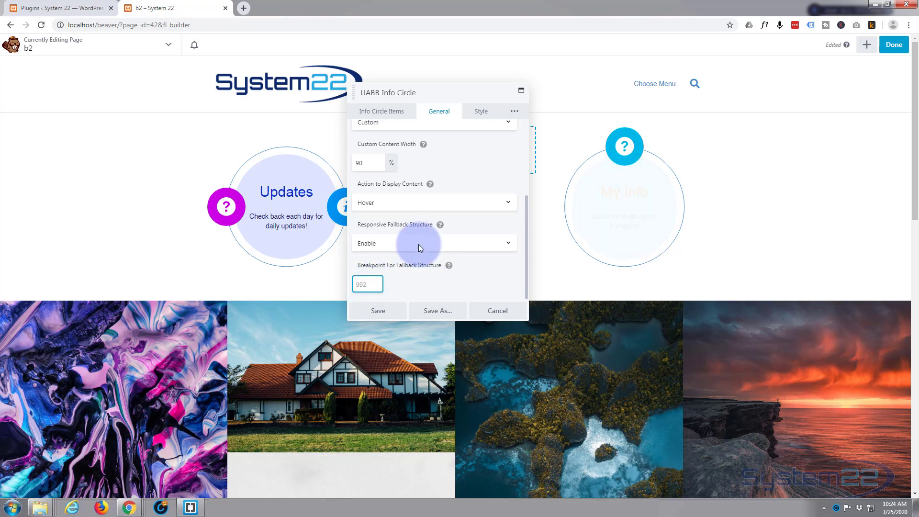
left_click(490, 266)
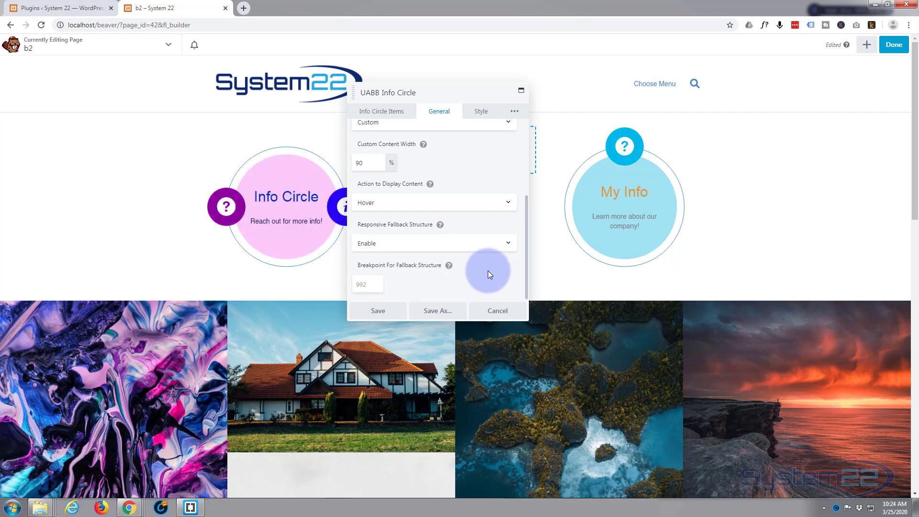
scroll(488, 271, "up", 1)
scroll(487, 271, "up", 2)
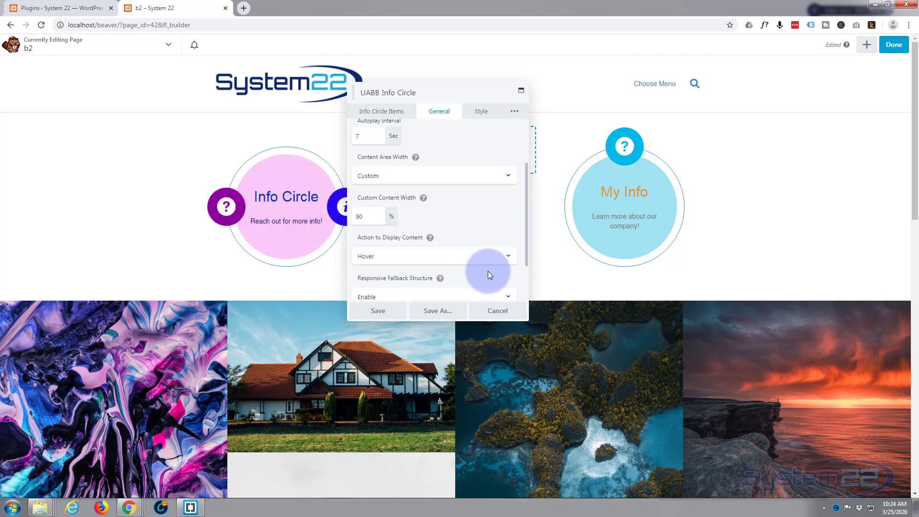
Set the position of the Info Circle's first thumbnail to 90 degrees in the style settings.
left_click(484, 113)
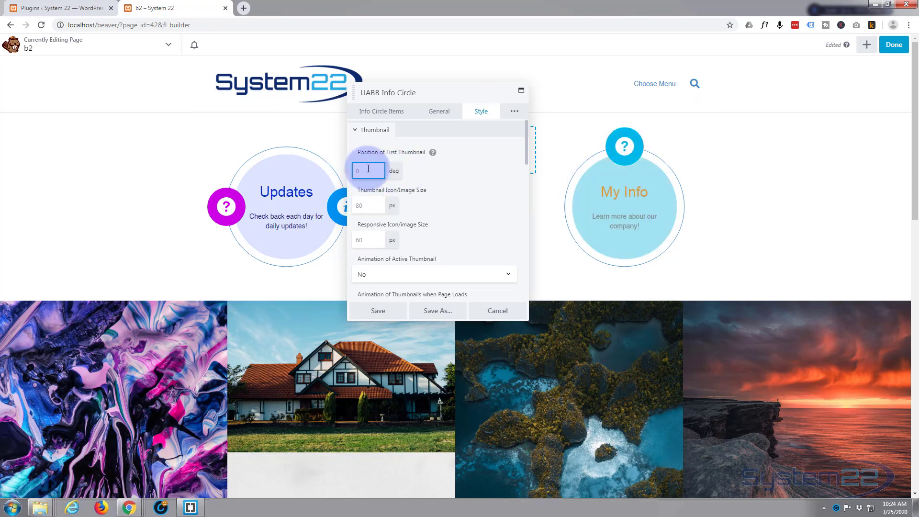
left_click(360, 171)
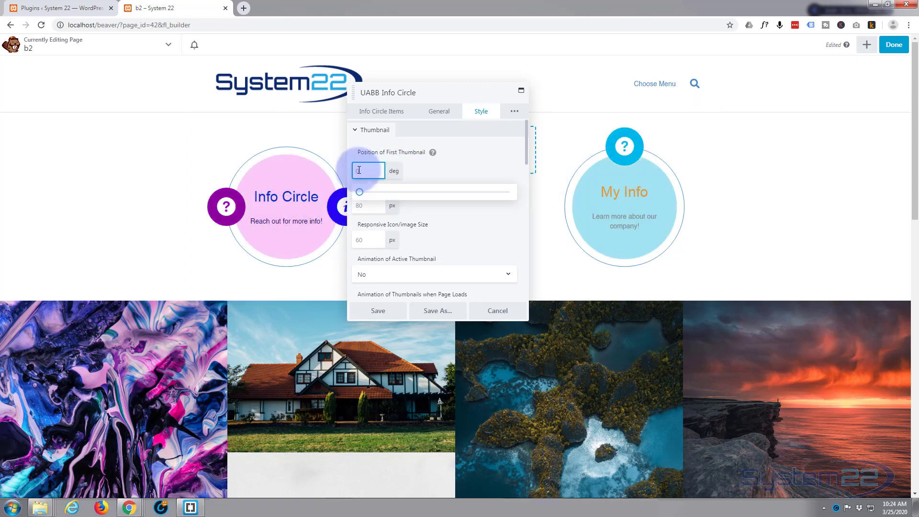
type("90")
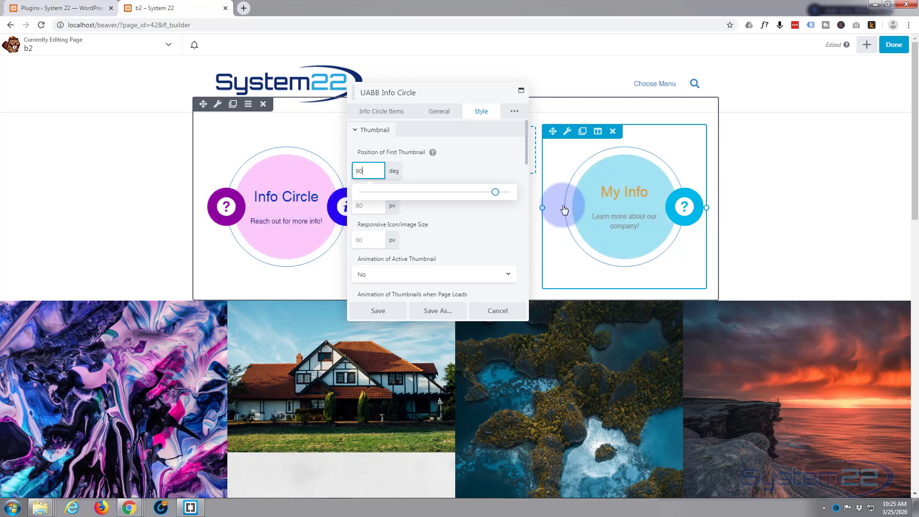
left_click(446, 169)
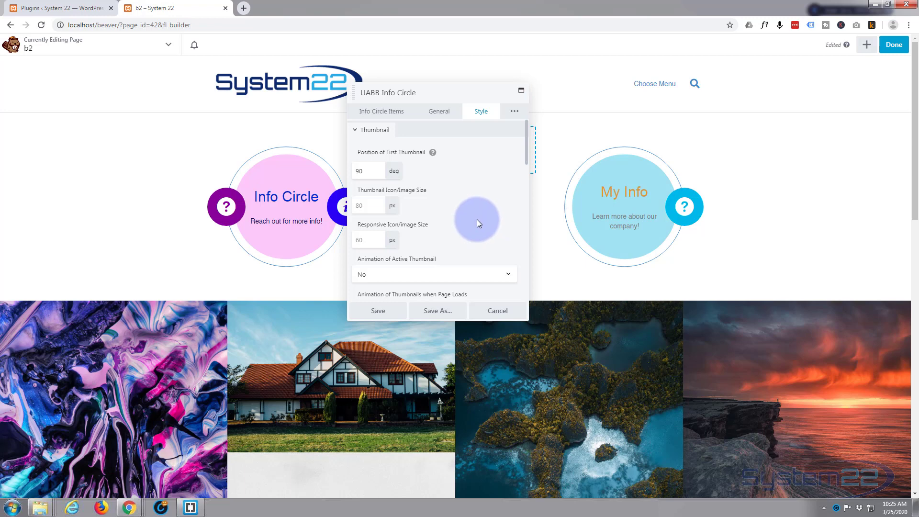
Set the animation of the active thumbnail to bounce.
scroll(478, 219, "down", 1)
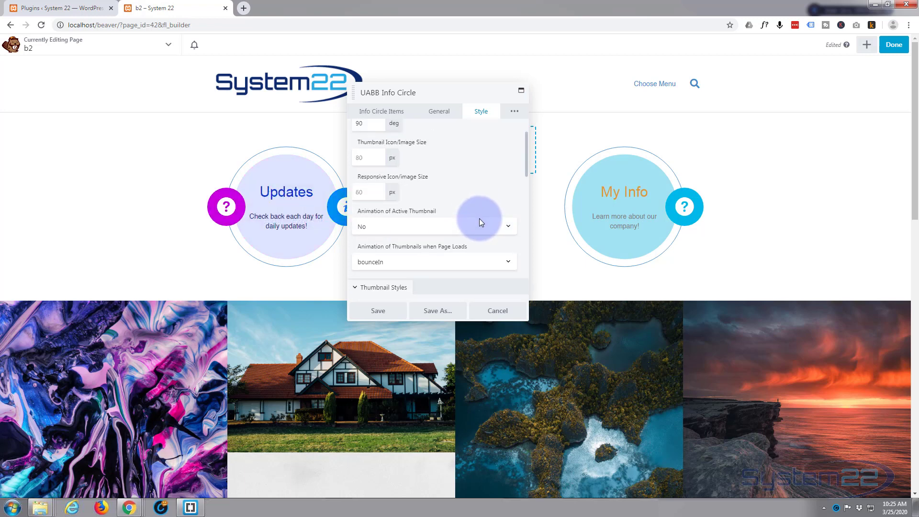
scroll(479, 220, "down", 1)
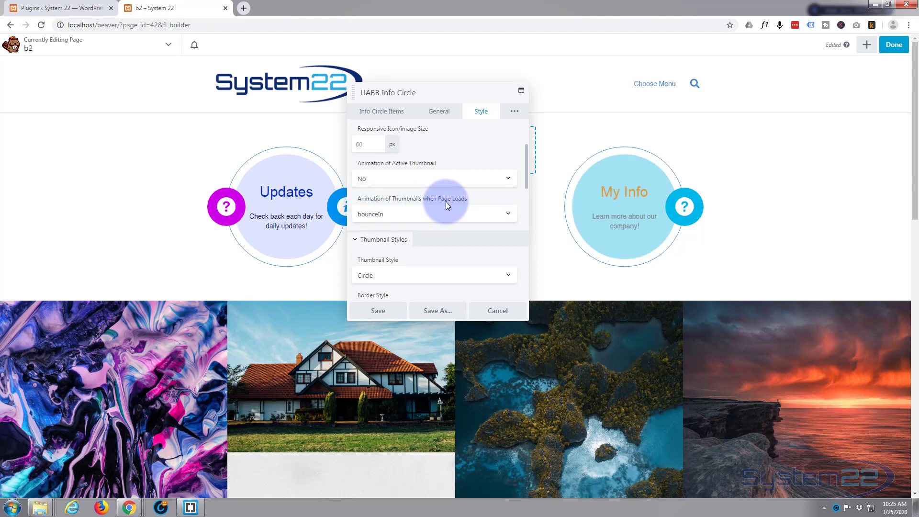
left_click(460, 216)
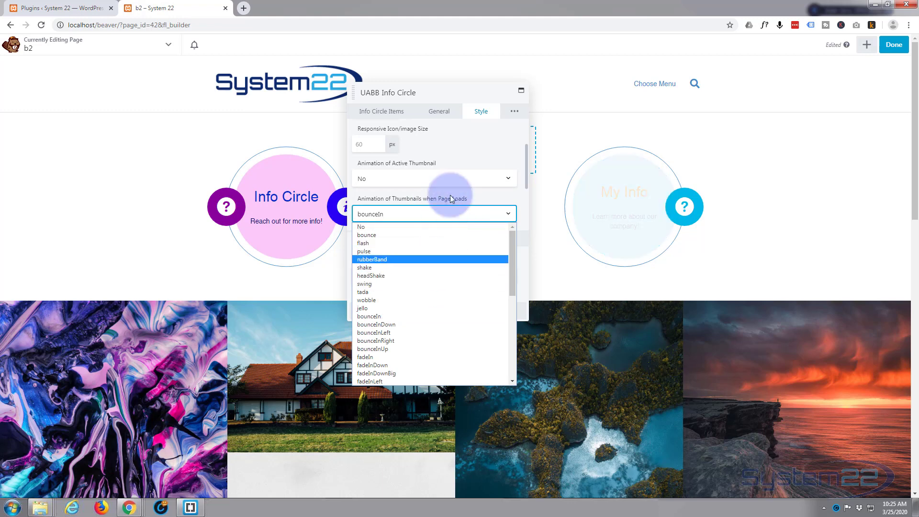
left_click(465, 157)
left_click(391, 178)
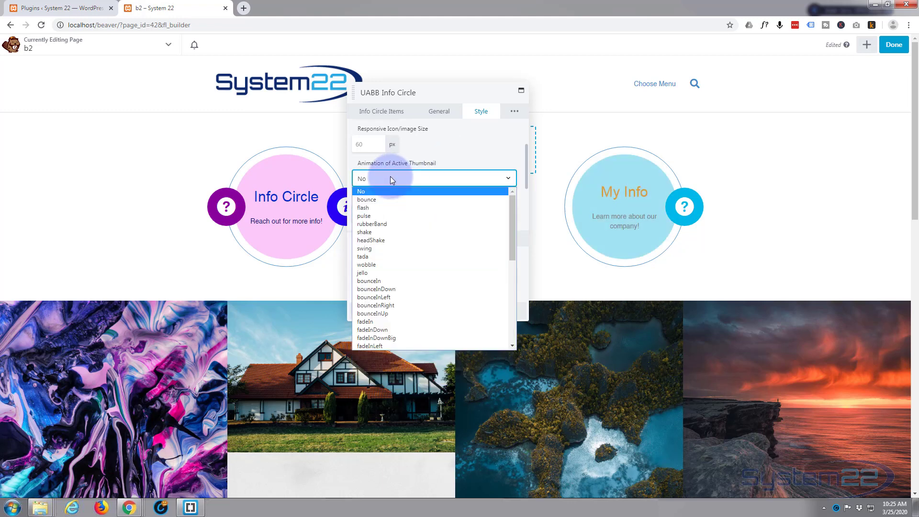
left_click(380, 200)
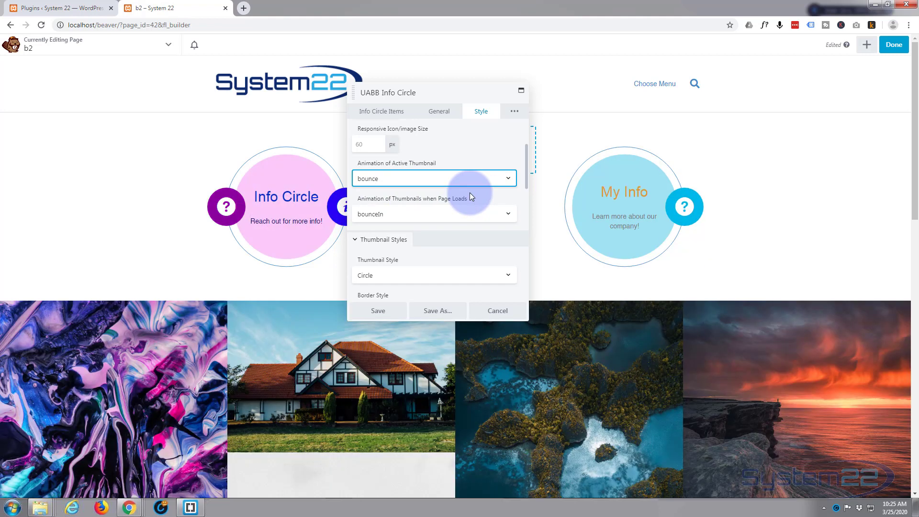
Try the Square thumbnail style and set it back to Circle.
scroll(472, 192, "down", 2)
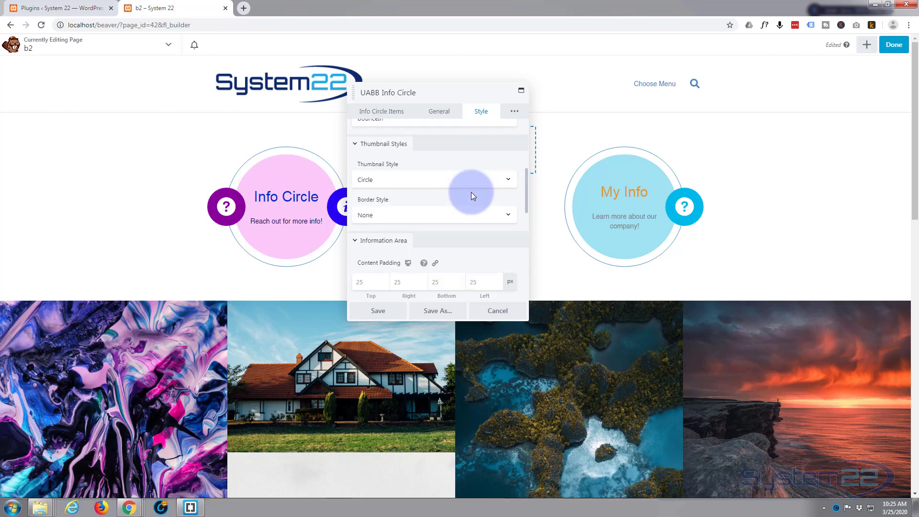
left_click(407, 180)
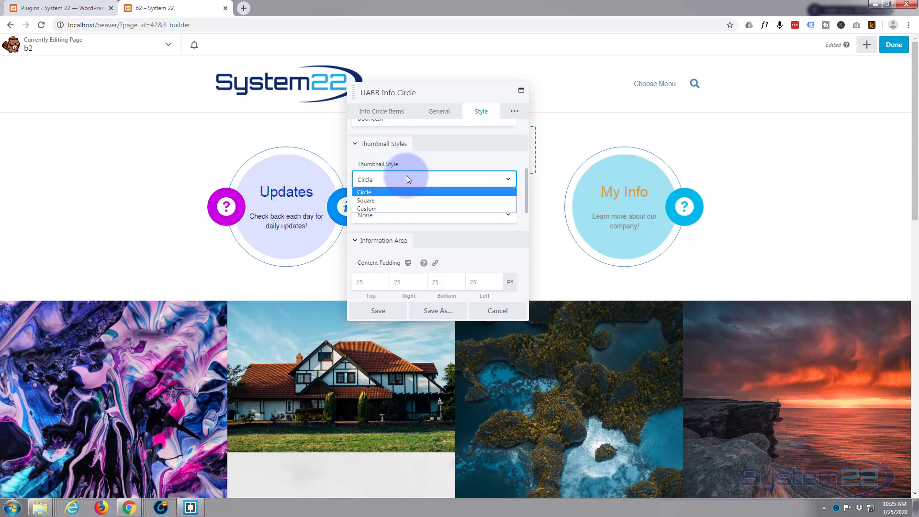
left_click(400, 200)
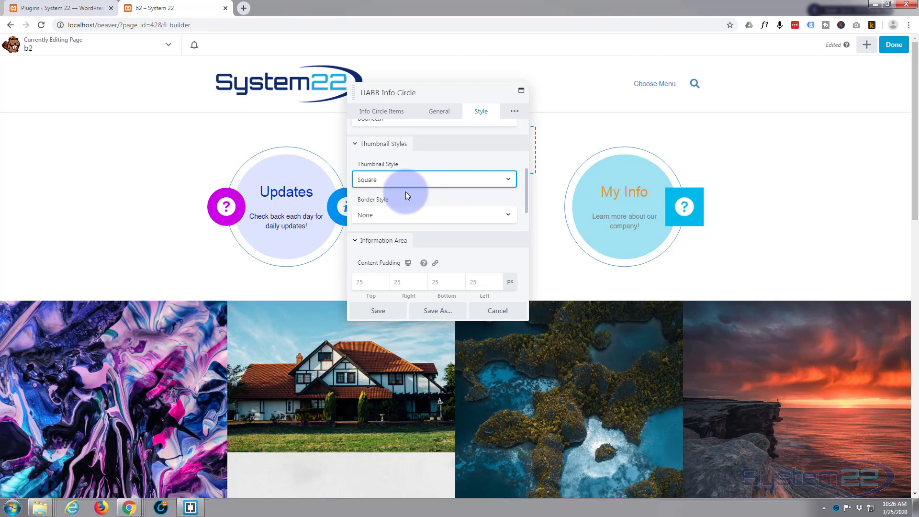
left_click(407, 181)
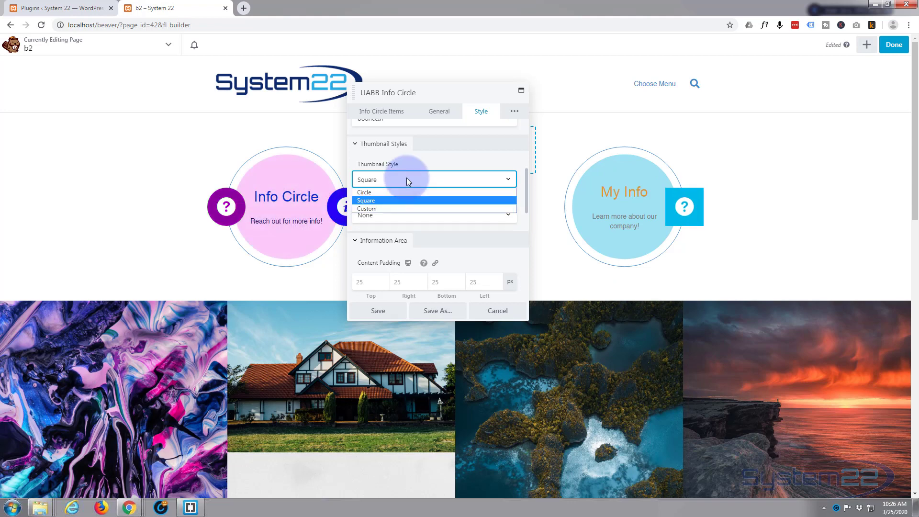
left_click(384, 191)
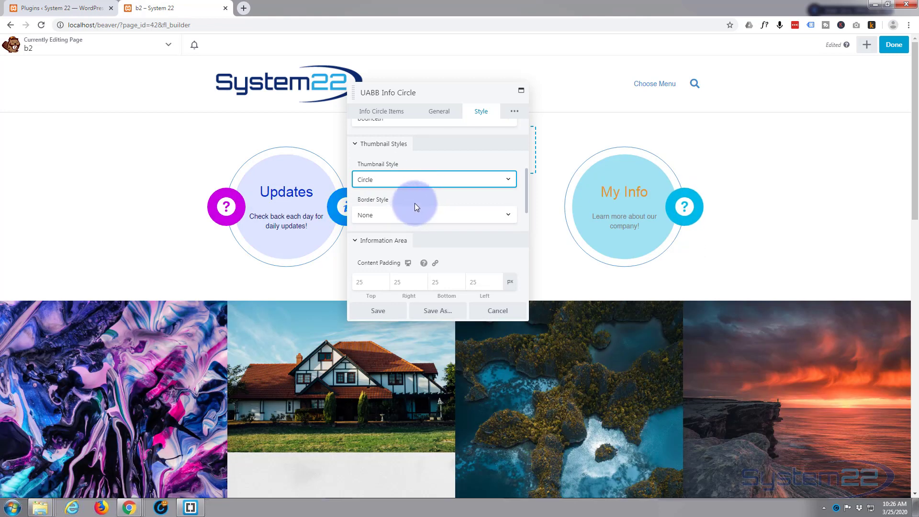
Examine the Information Area settings, including the content padding, the Info Icon/Image options and the background color.
scroll(415, 200, "down", 1)
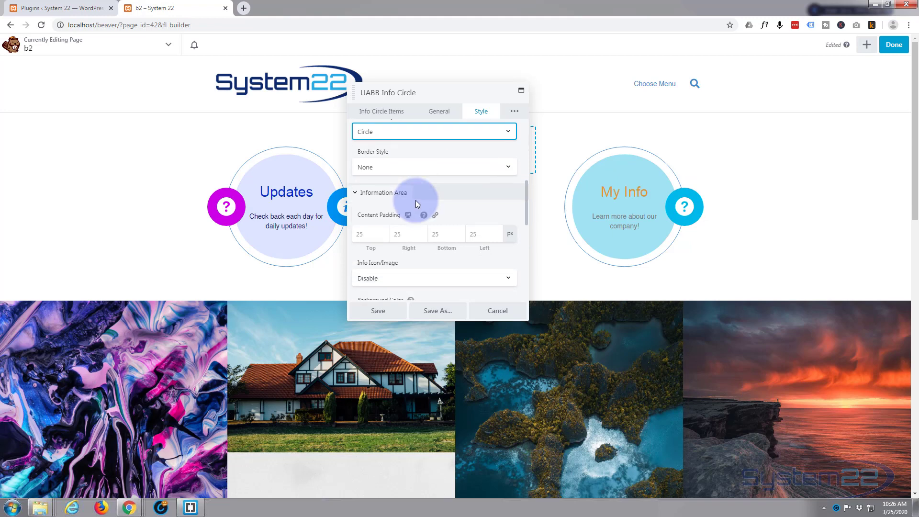
scroll(415, 201, "down", 1)
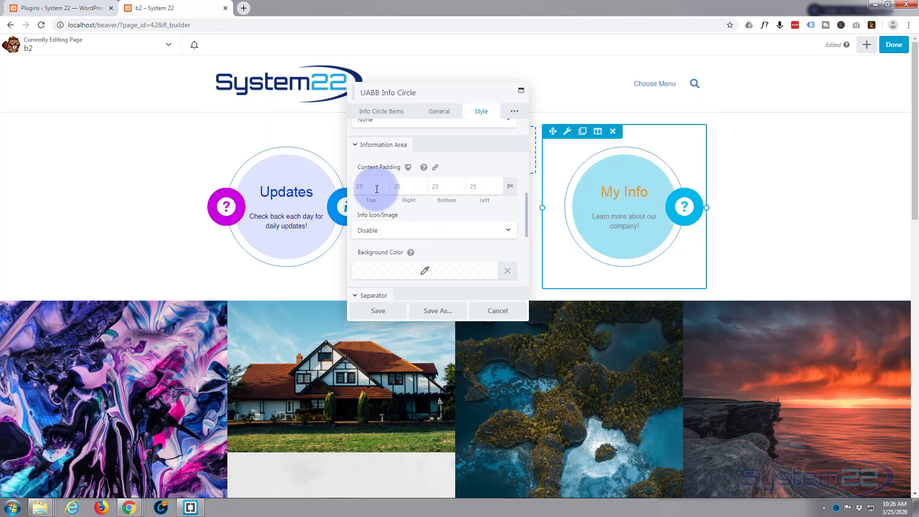
left_click(359, 188)
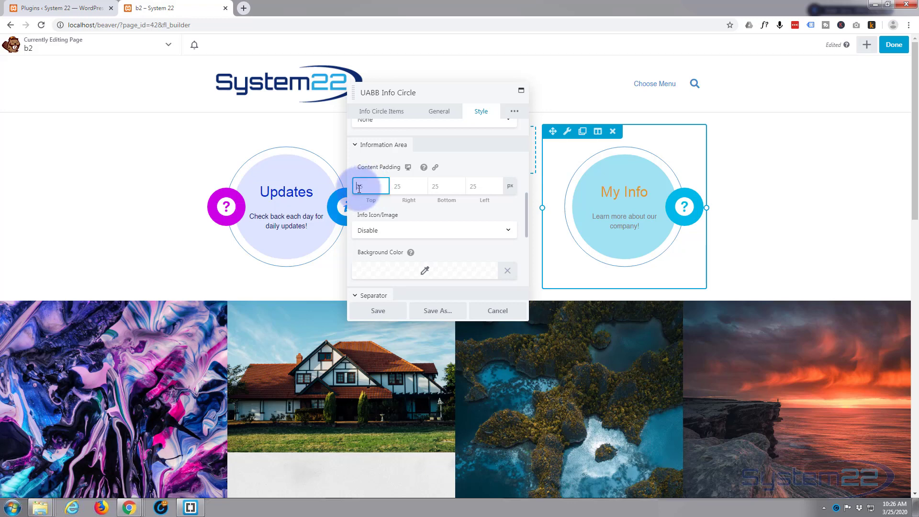
left_click(461, 164)
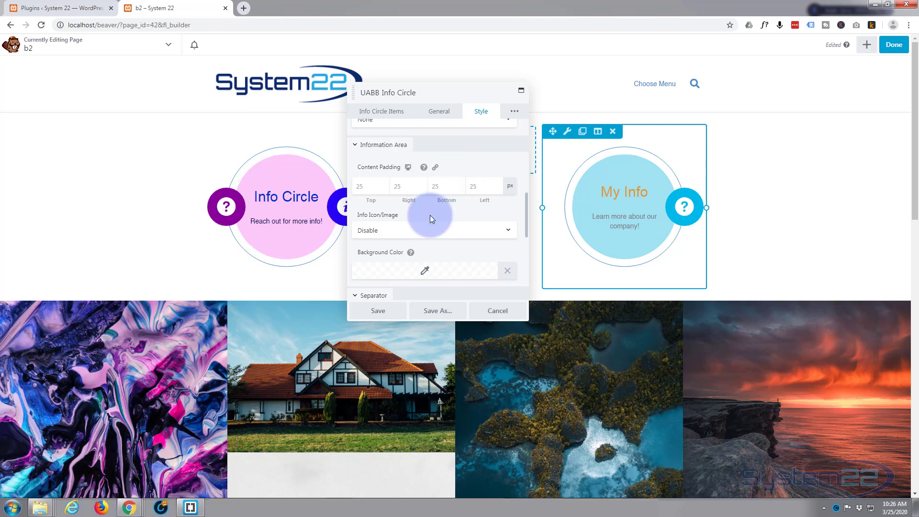
scroll(430, 214, "down", 1)
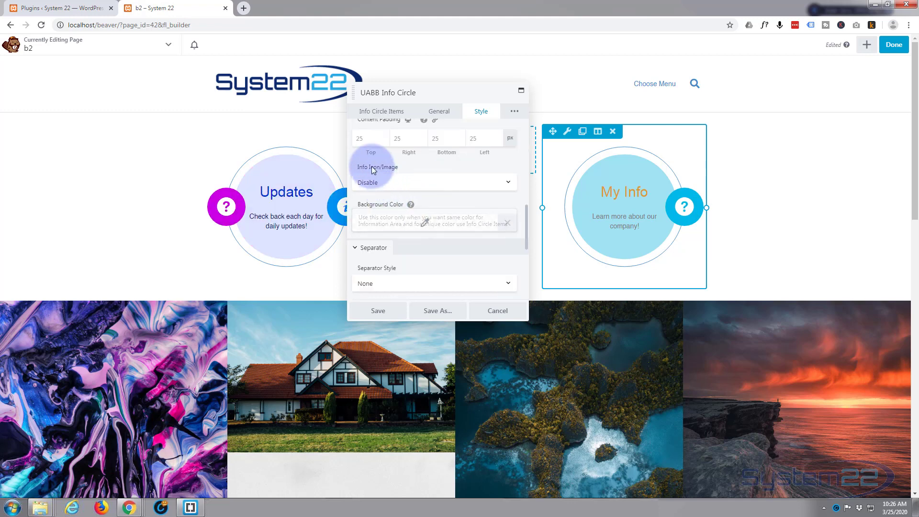
left_click(378, 182)
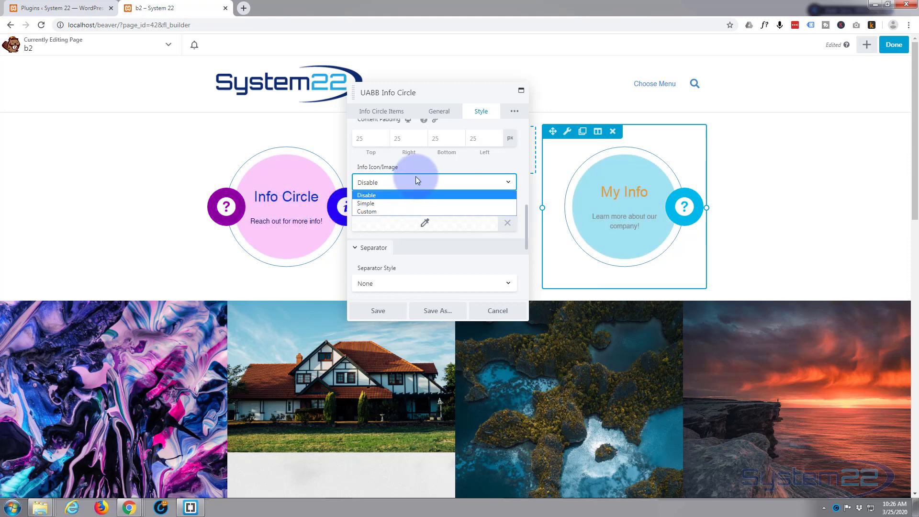
left_click(417, 181)
mouse_move(408, 208)
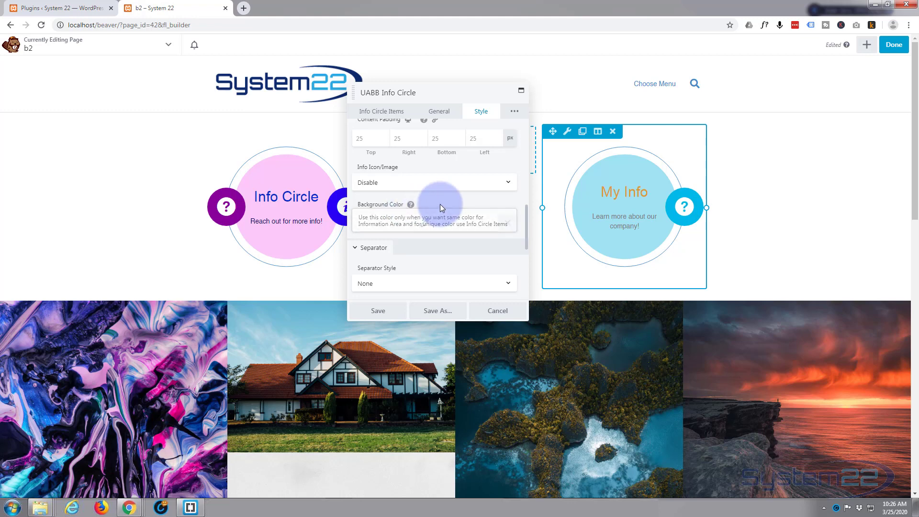
Try the Dashed, Dotted and Double line styles for the Info Circle's connector and set it back to Solid.
scroll(441, 203, "down", 1)
scroll(441, 202, "down", 1)
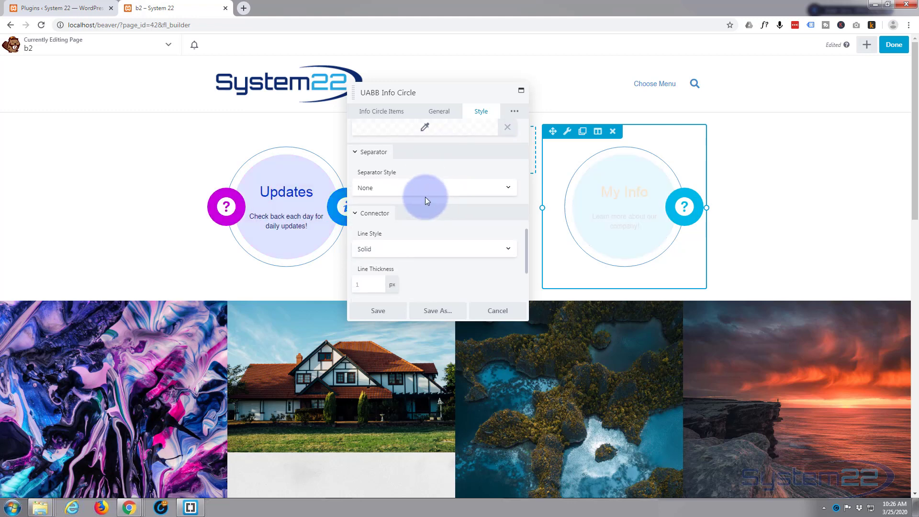
scroll(424, 180, "down", 1)
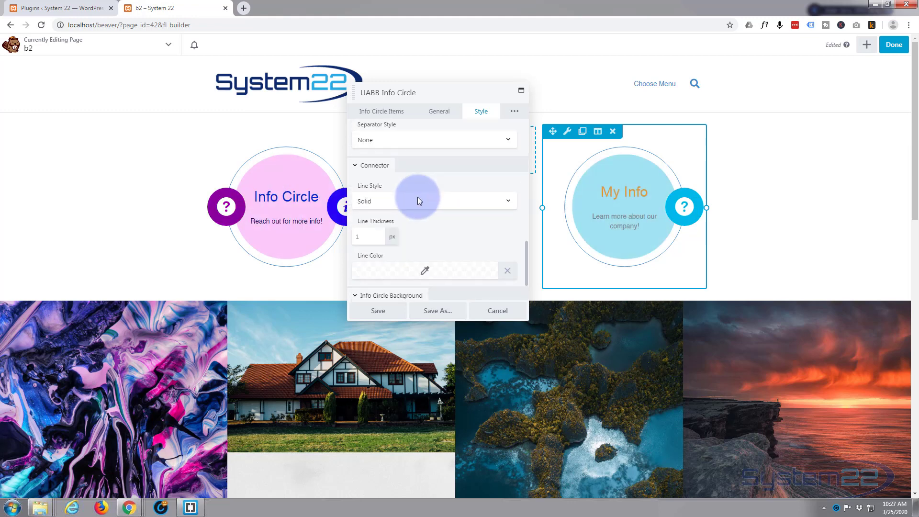
left_click(418, 200)
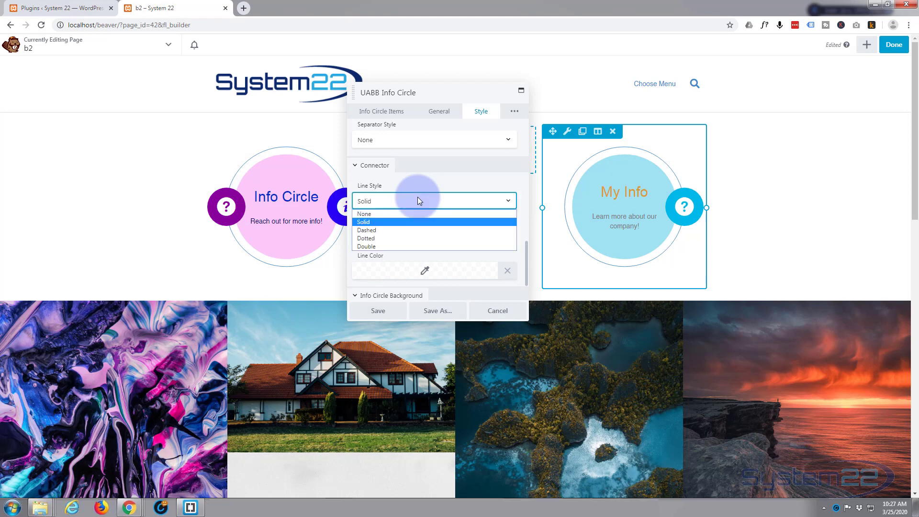
left_click(408, 229)
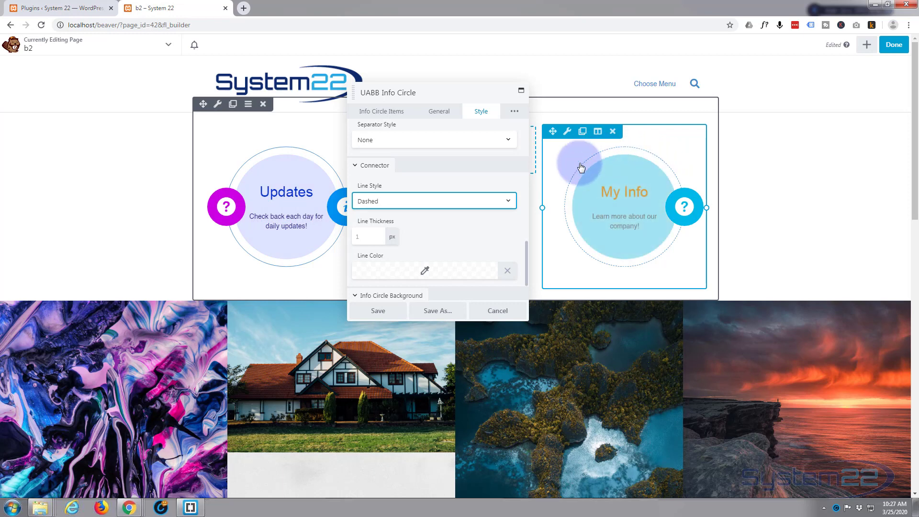
left_click(405, 200)
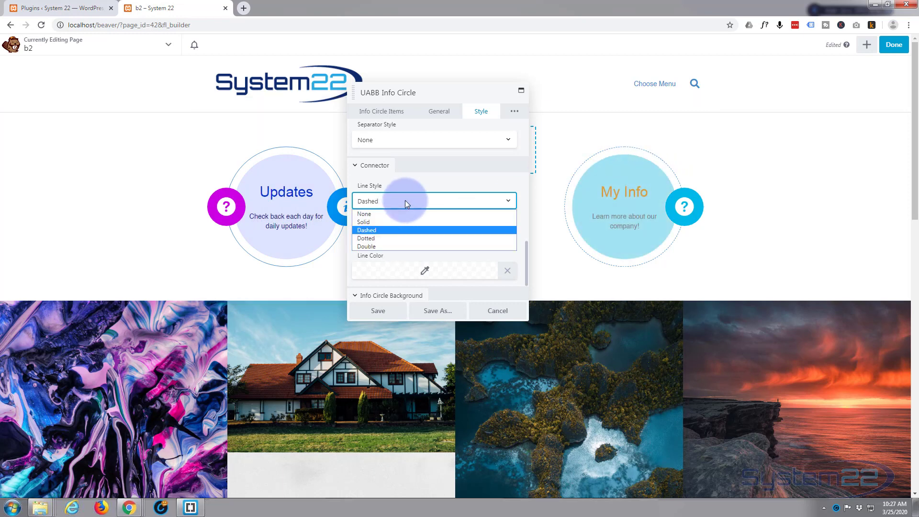
left_click(388, 238)
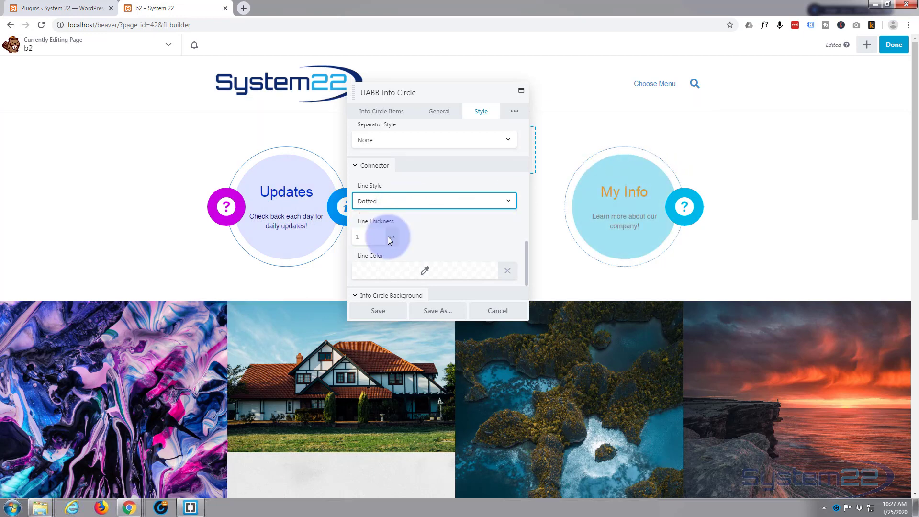
left_click(399, 200)
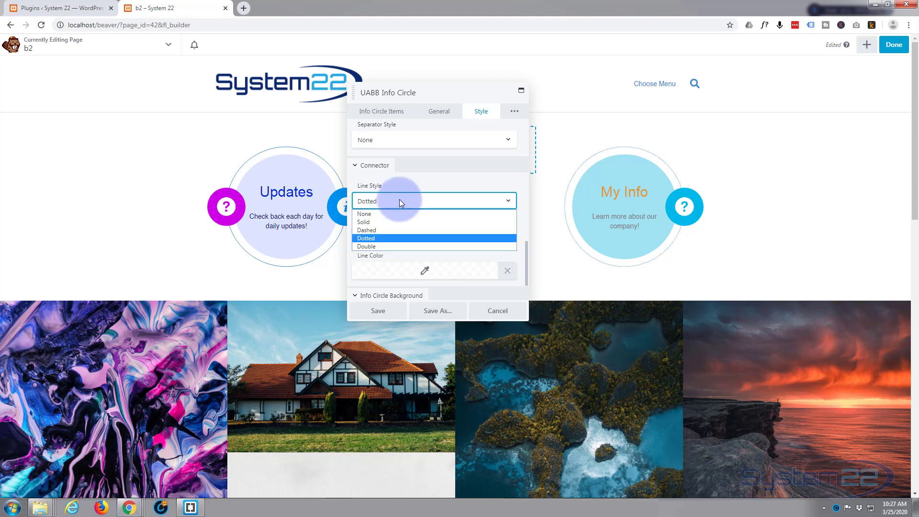
left_click(384, 247)
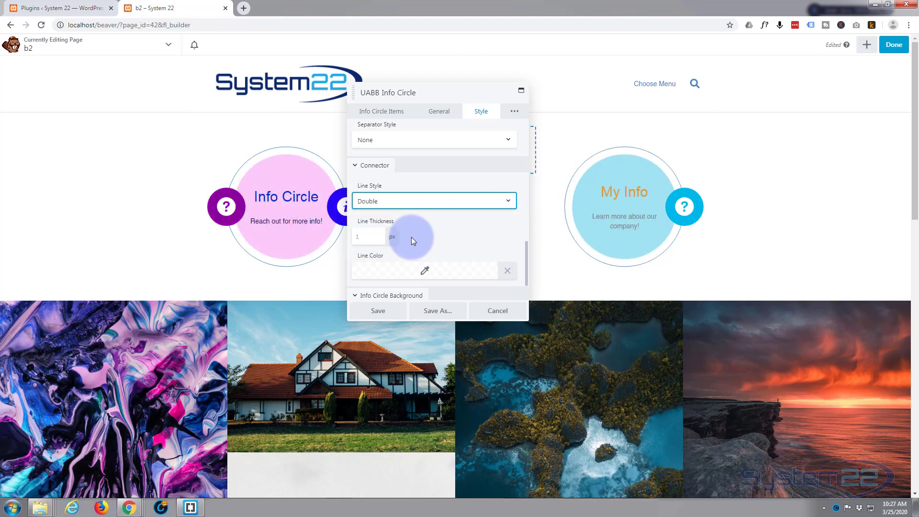
left_click(404, 201)
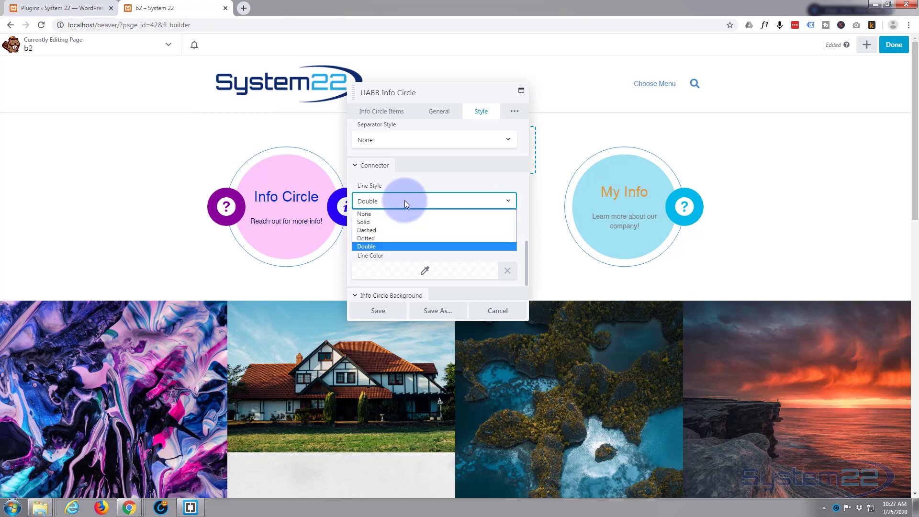
left_click(389, 221)
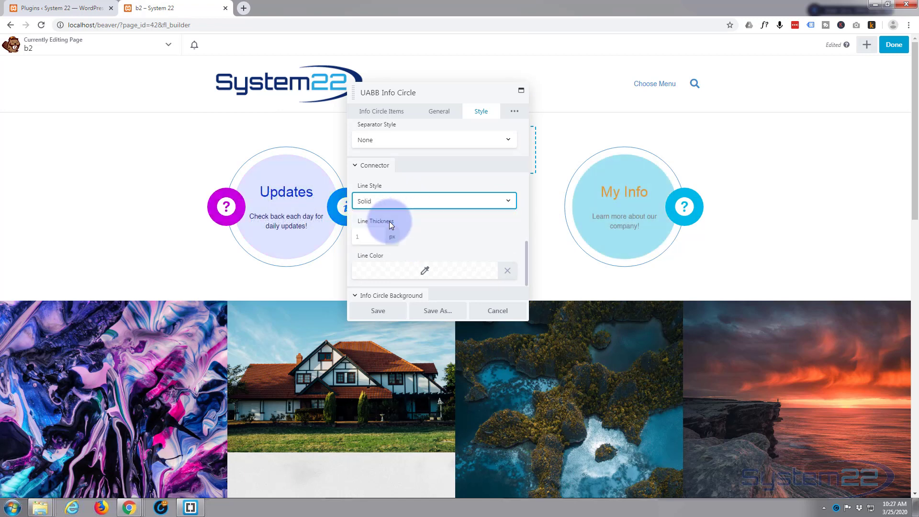
Try the connector without a line by choosing None as its line style, and restore Solid.
left_click(395, 203)
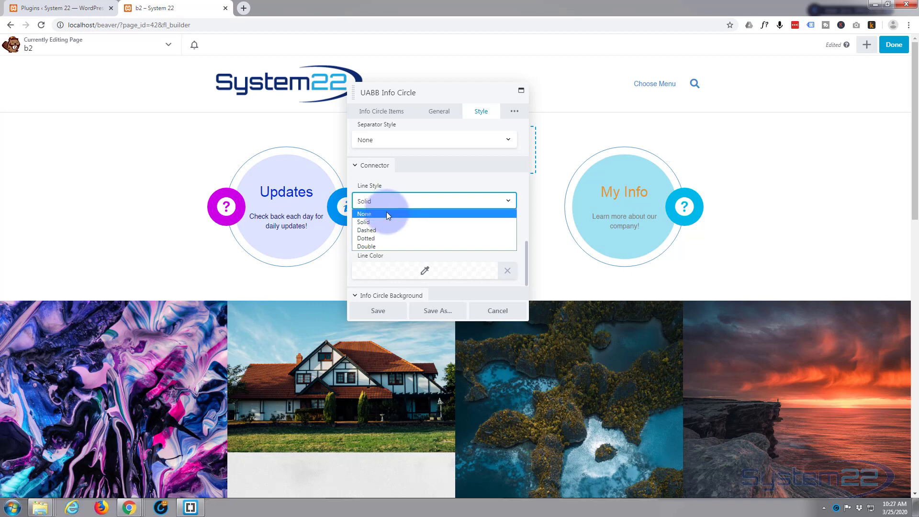
left_click(387, 211)
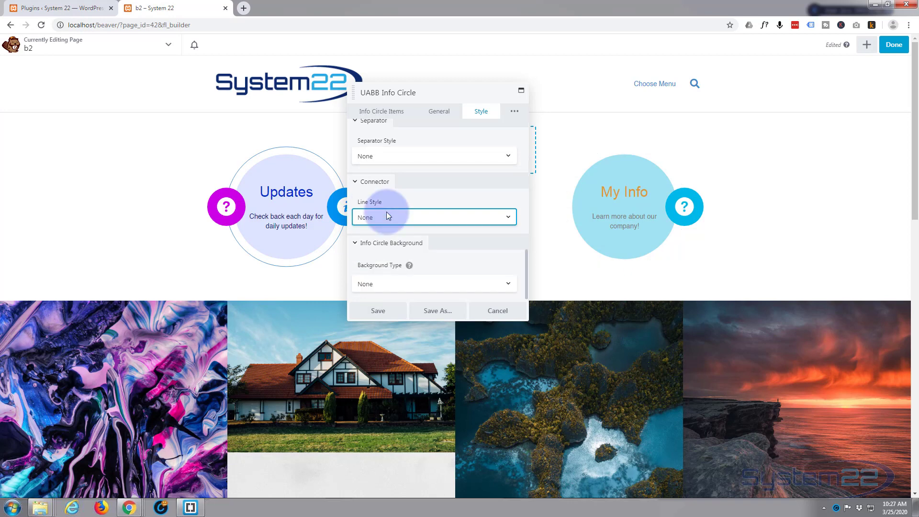
left_click(395, 211)
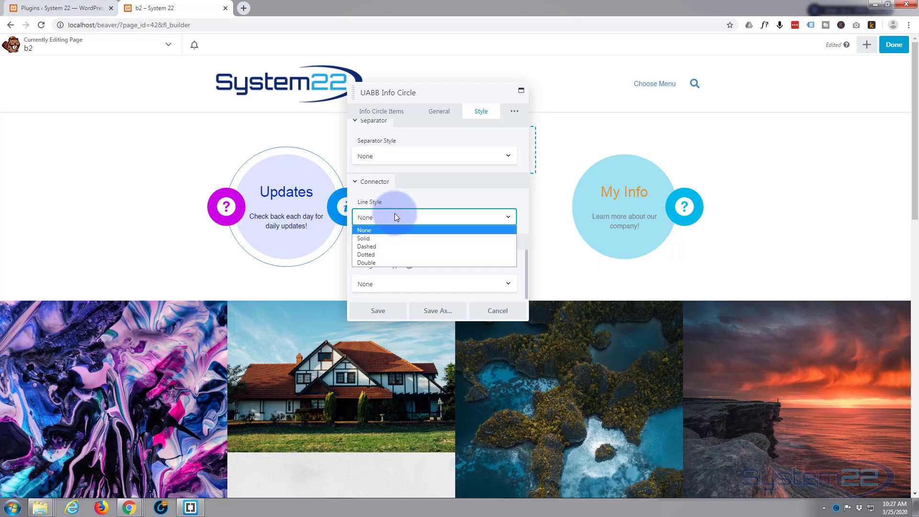
left_click(383, 237)
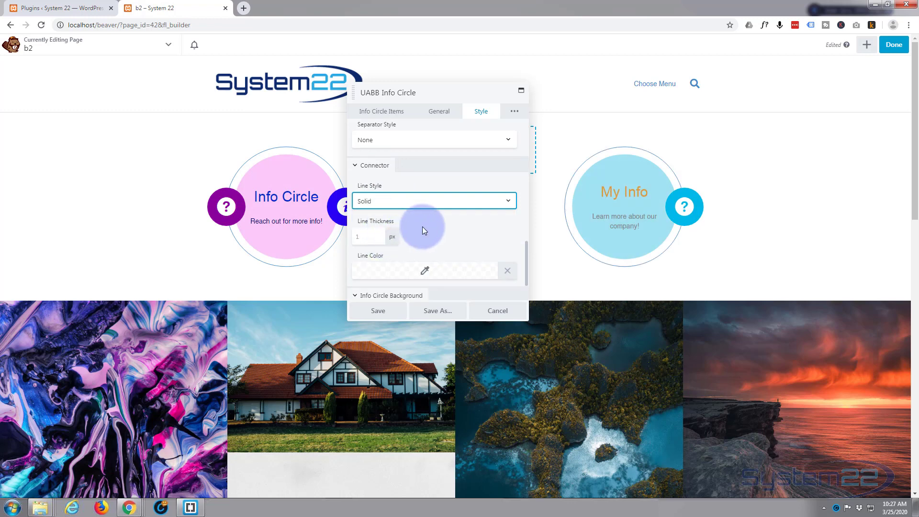
Try a connector line thickness of 5 px and set the thickness to 1 px.
left_click(362, 236)
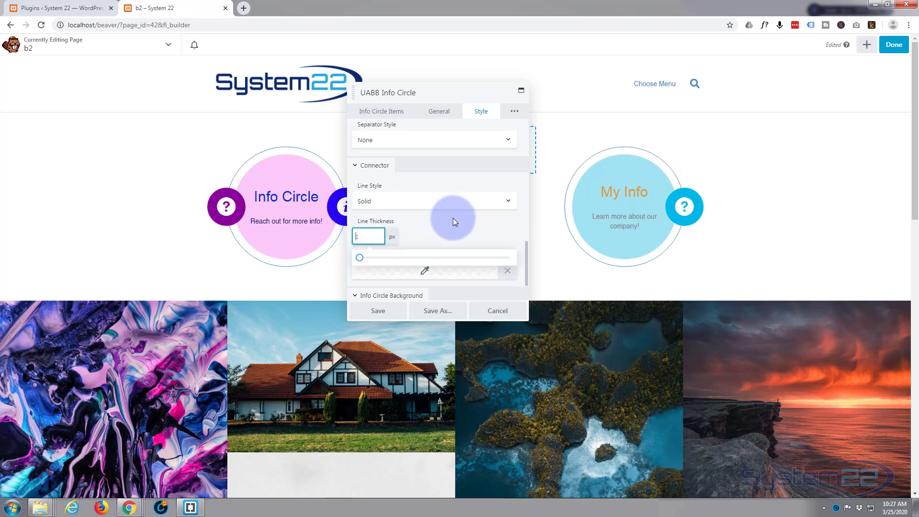
type("5")
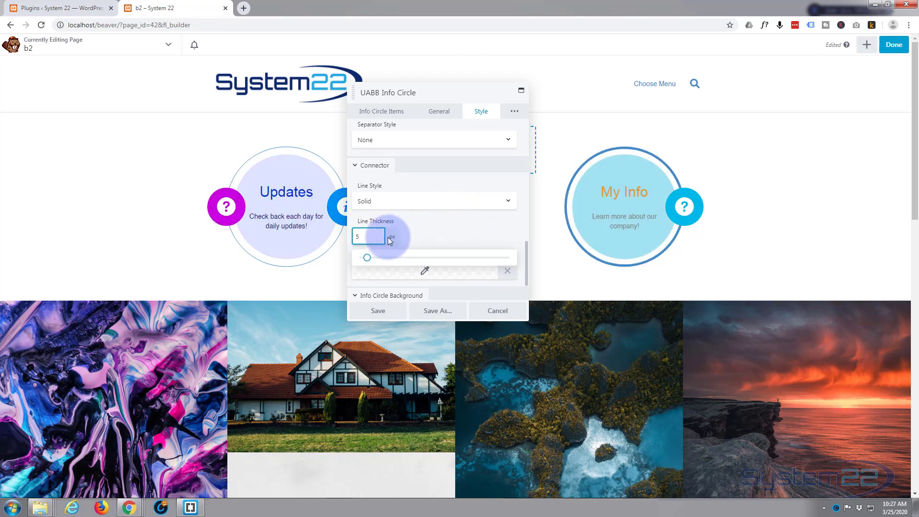
left_click_drag(367, 238, 427, 237)
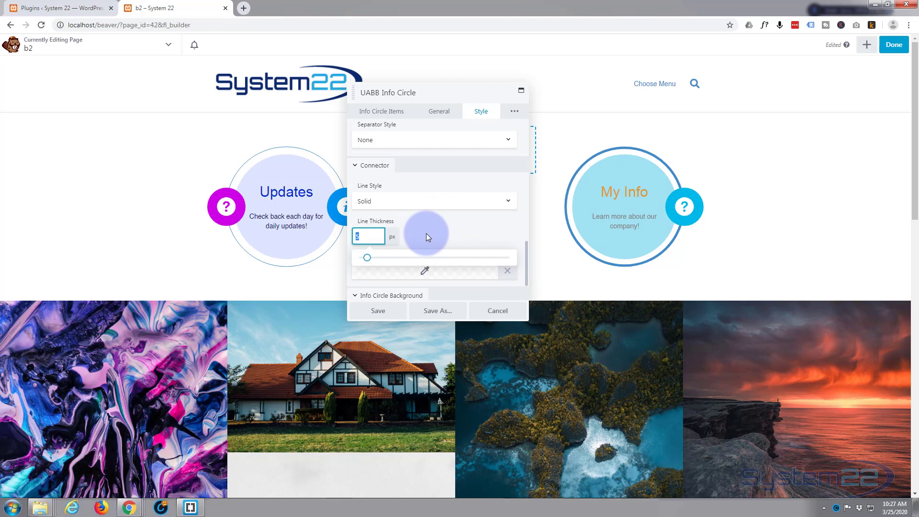
type("1")
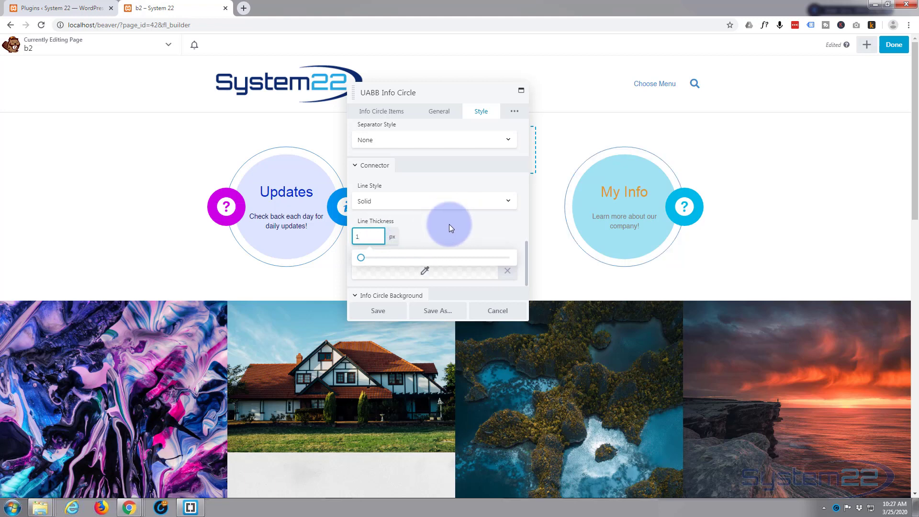
scroll(449, 224, "down", 1)
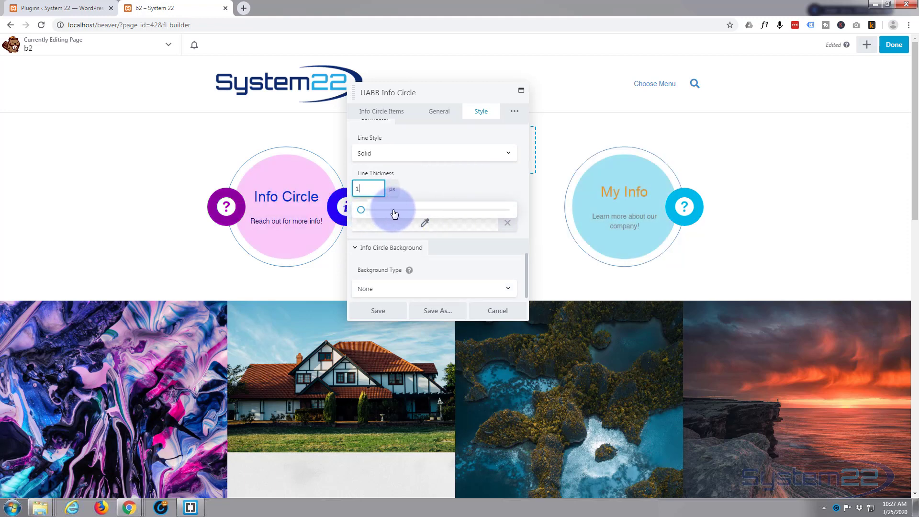
left_click(435, 188)
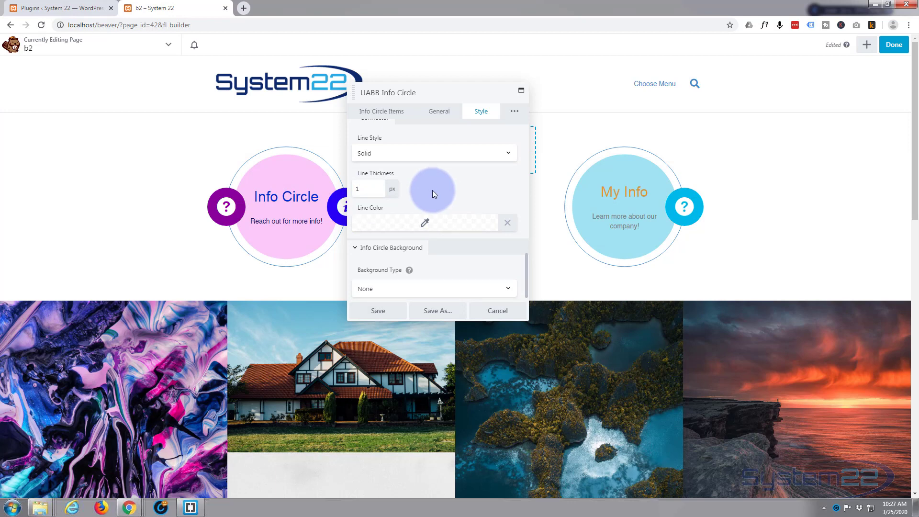
Set the background type of the Info Circle Background to Color.
scroll(433, 191, "down", 1)
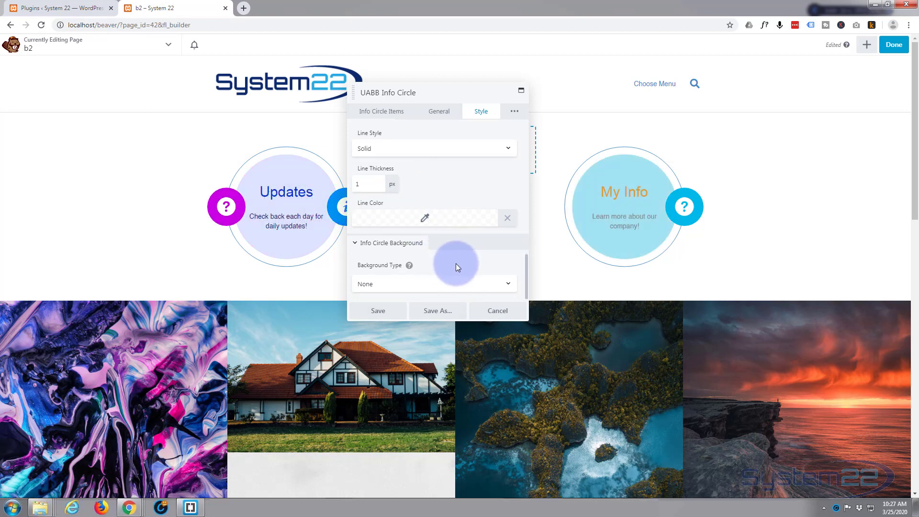
left_click(434, 284)
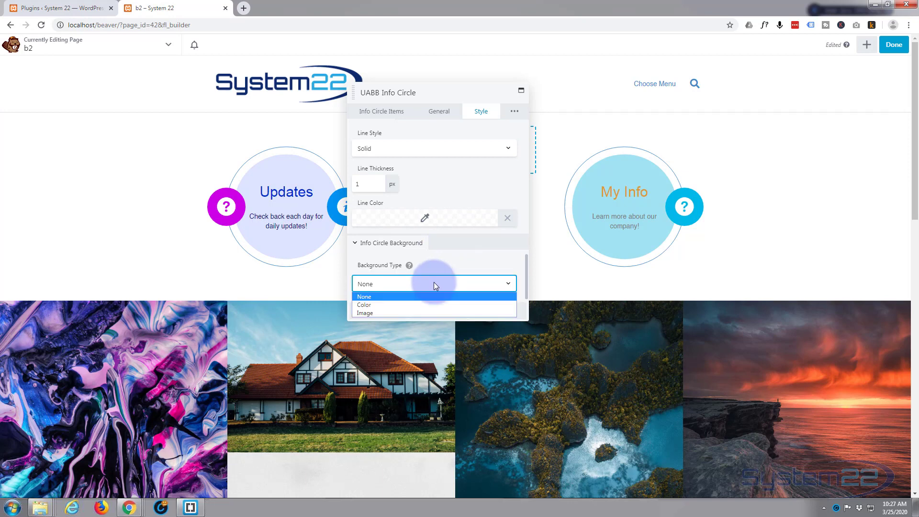
left_click(387, 304)
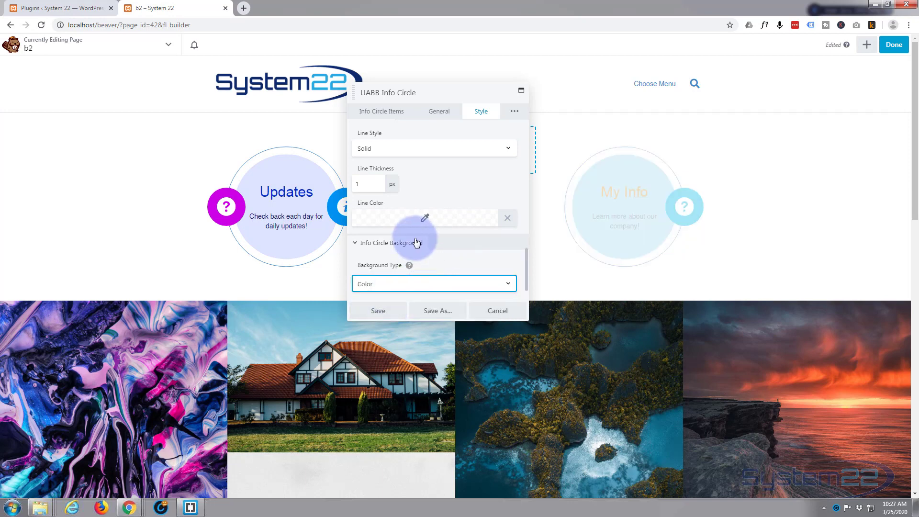
Try the blue #0007db as the Info Circle's background color and clear the color again.
scroll(416, 242, "down", 1)
left_click(391, 286)
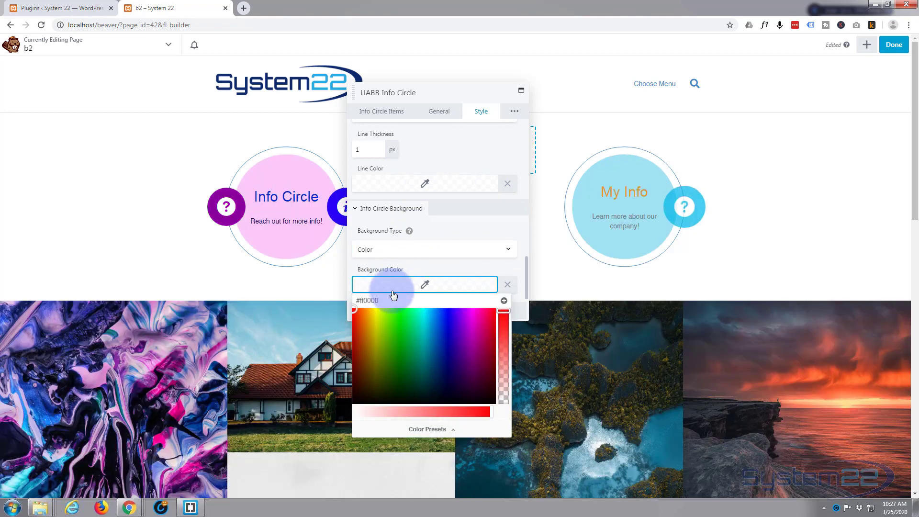
left_click(447, 323)
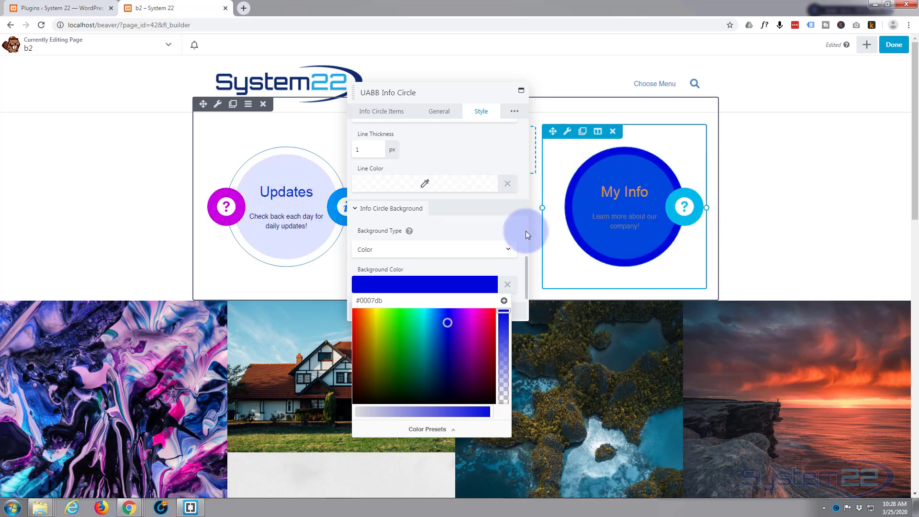
left_click(412, 286)
left_click(412, 286)
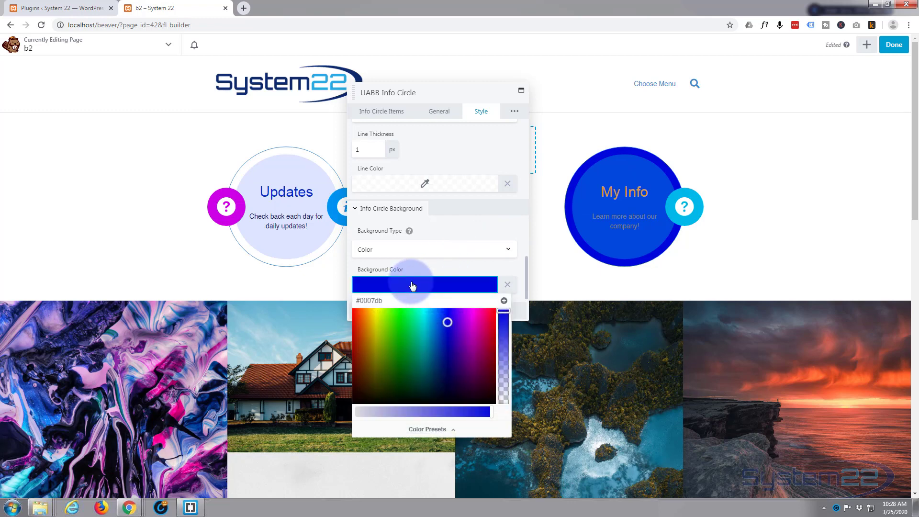
left_click(507, 285)
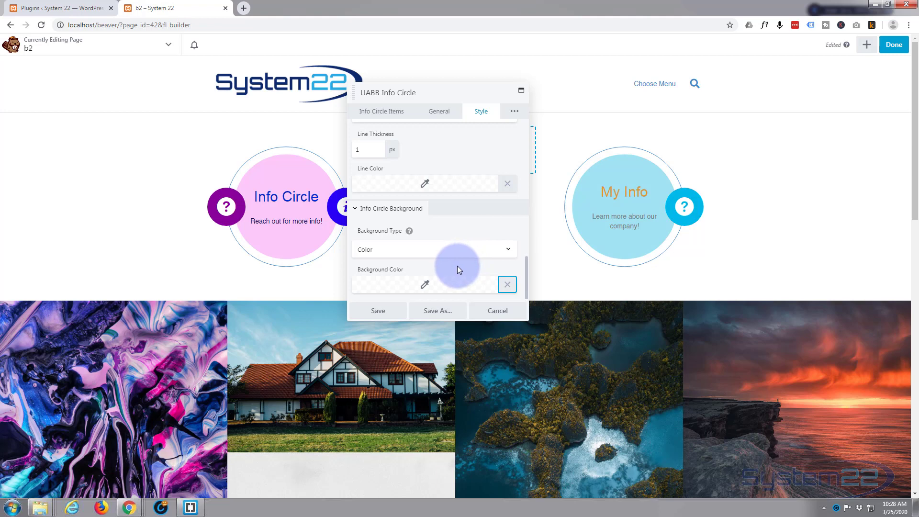
scroll(458, 267, "up", 9)
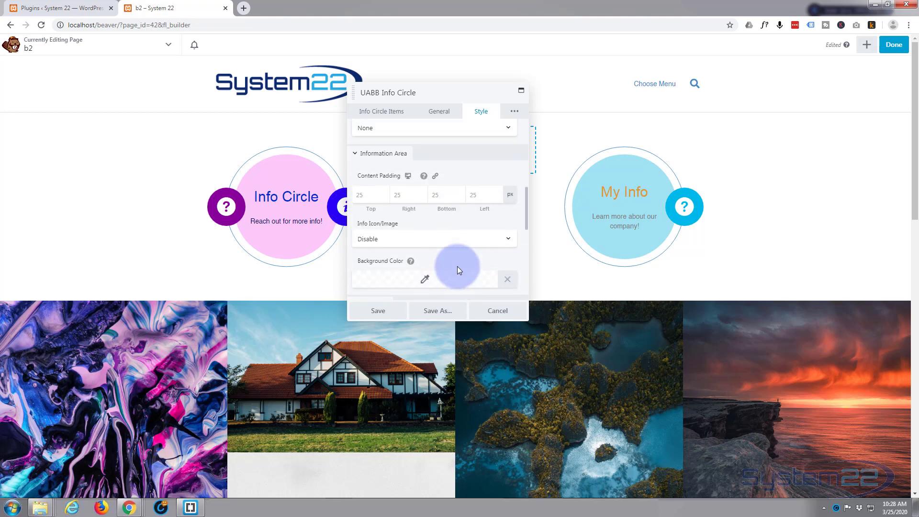
Set the title text color to dark blue #000284 in the Info Circle's typography settings.
scroll(457, 267, "up", 3)
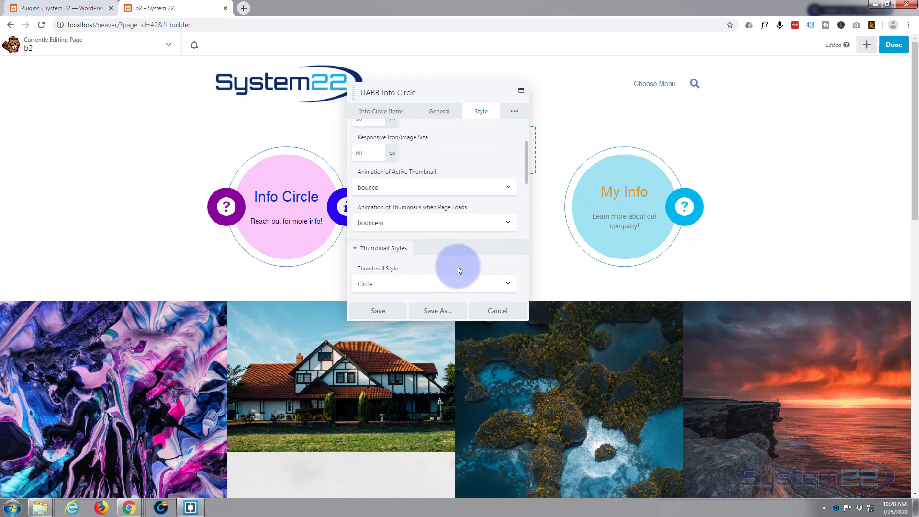
left_click(514, 113)
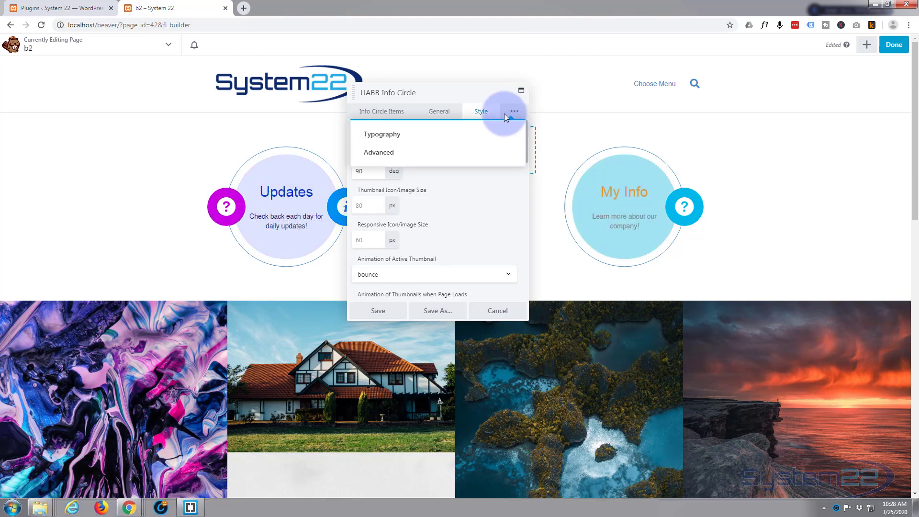
left_click(389, 134)
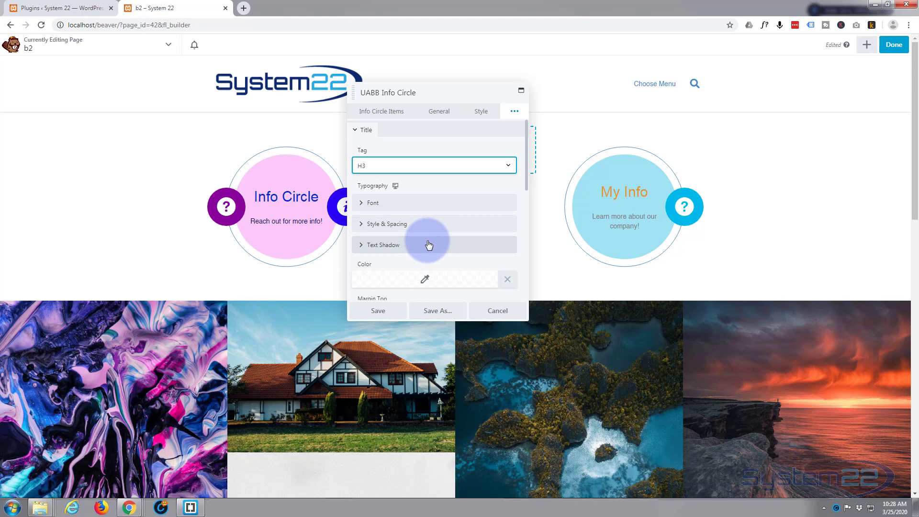
scroll(429, 242, "down", 1)
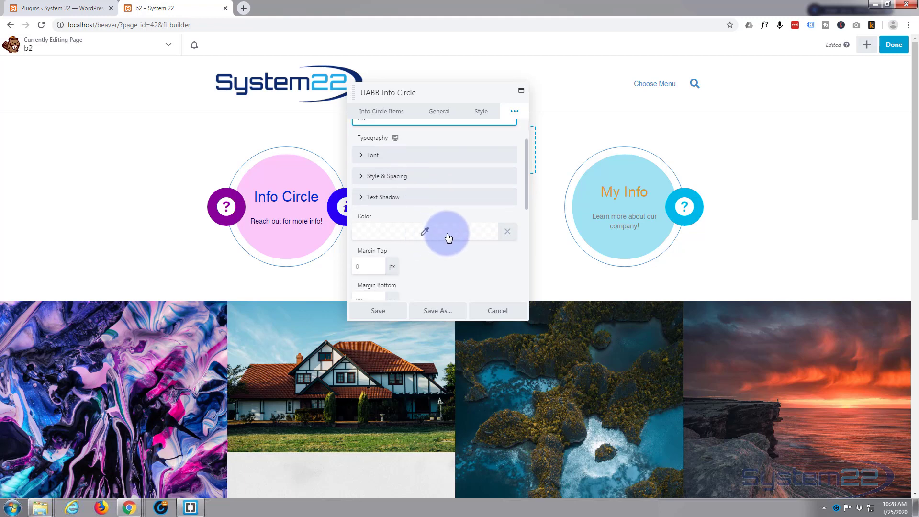
left_click(449, 236)
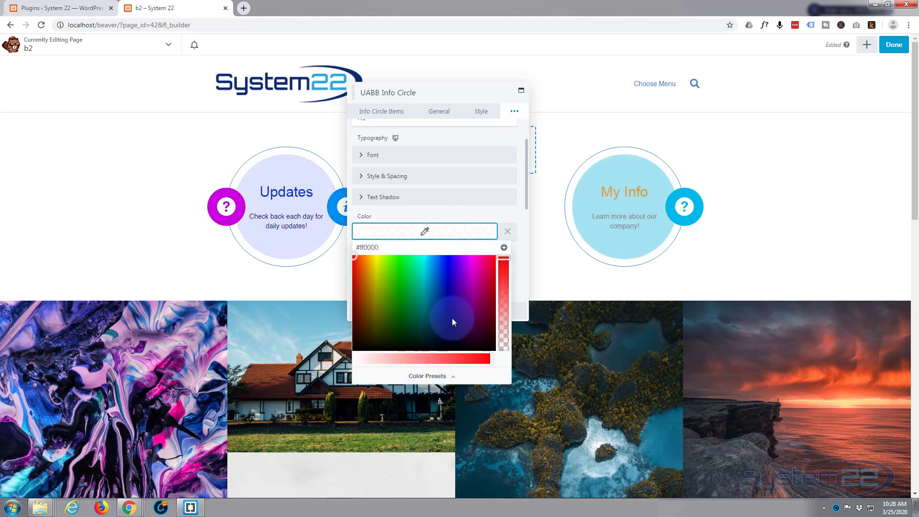
left_click(449, 302)
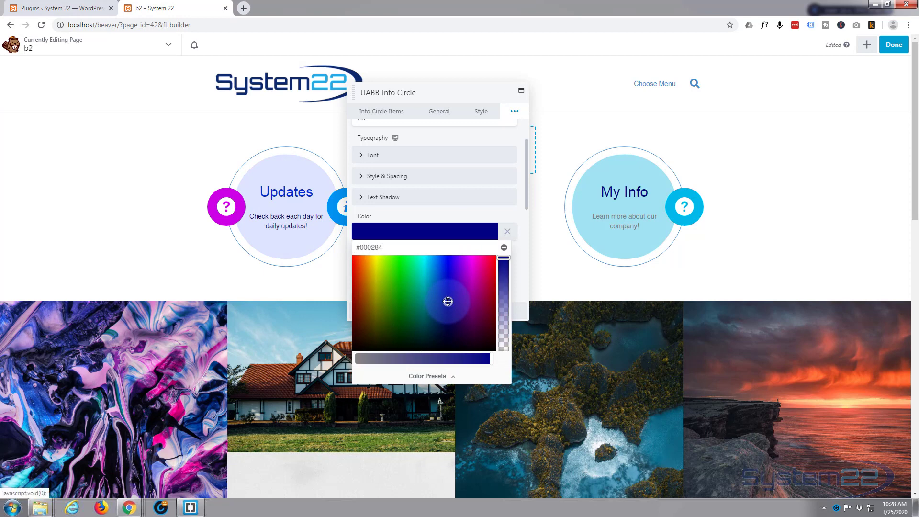
left_click(448, 198)
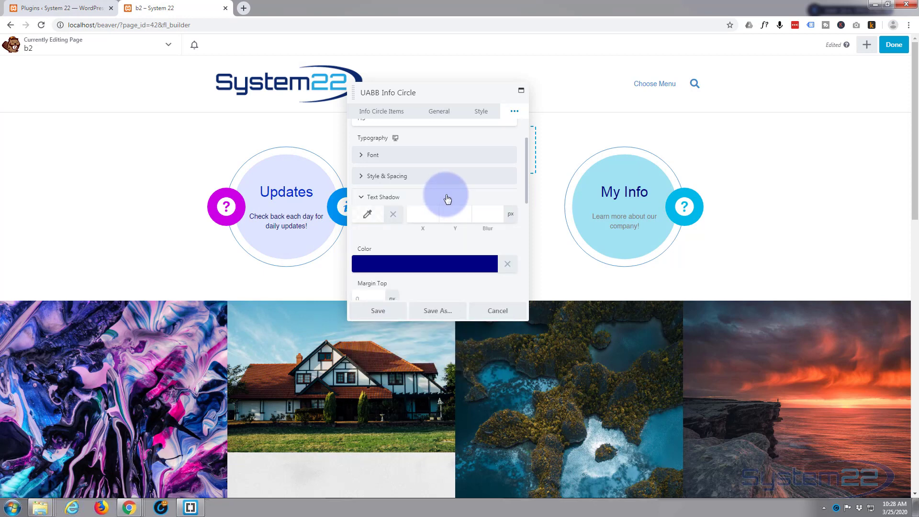
left_click(448, 199)
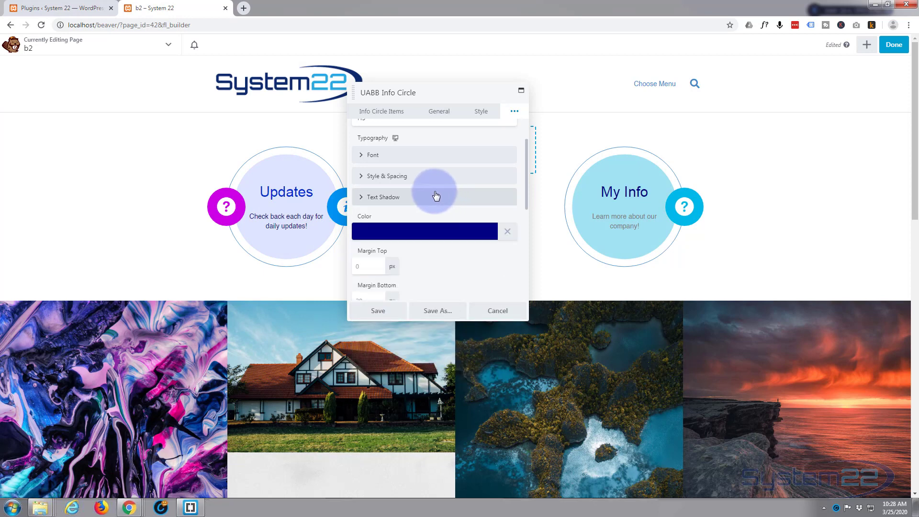
Set the description text color to dark navy #000054 in the Info Circle's typography settings.
scroll(478, 208, "down", 3)
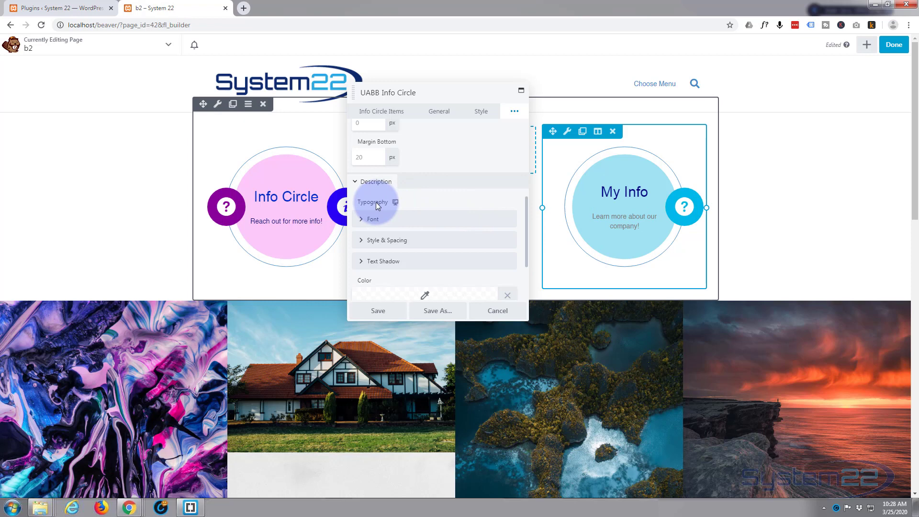
scroll(436, 208, "down", 1)
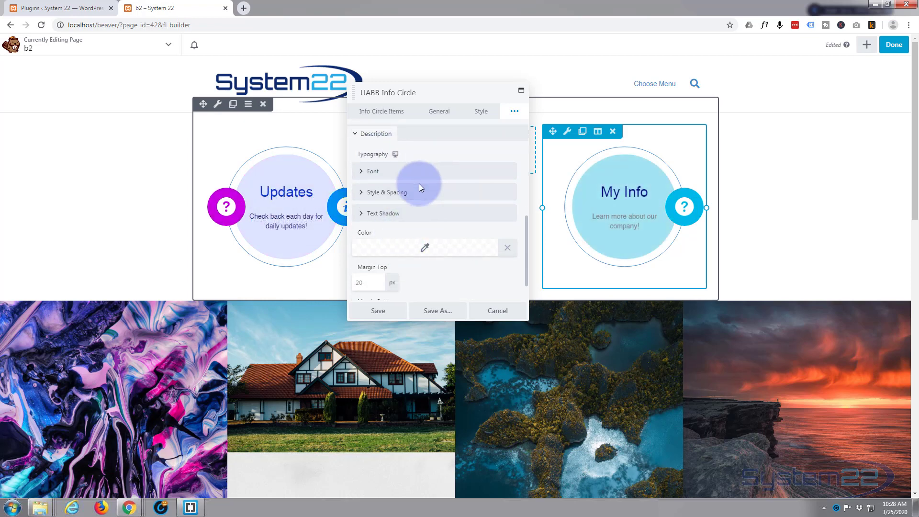
left_click(422, 249)
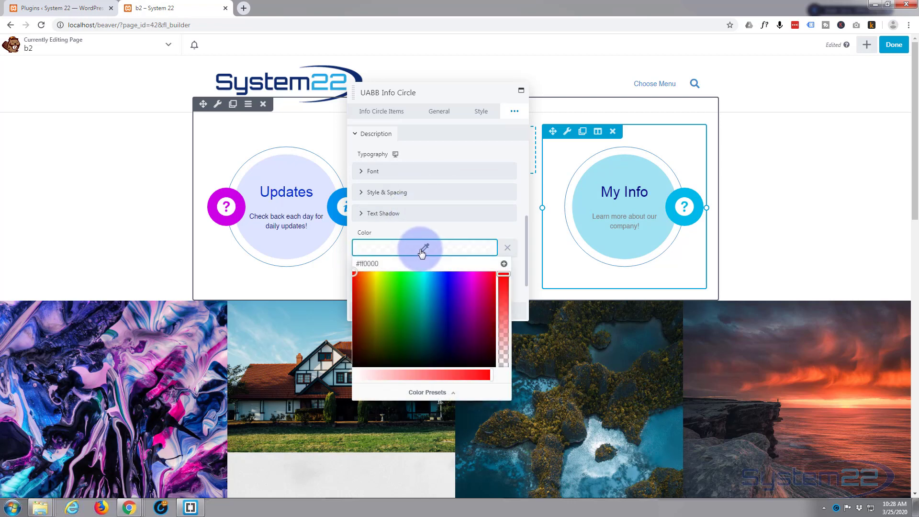
left_click(448, 335)
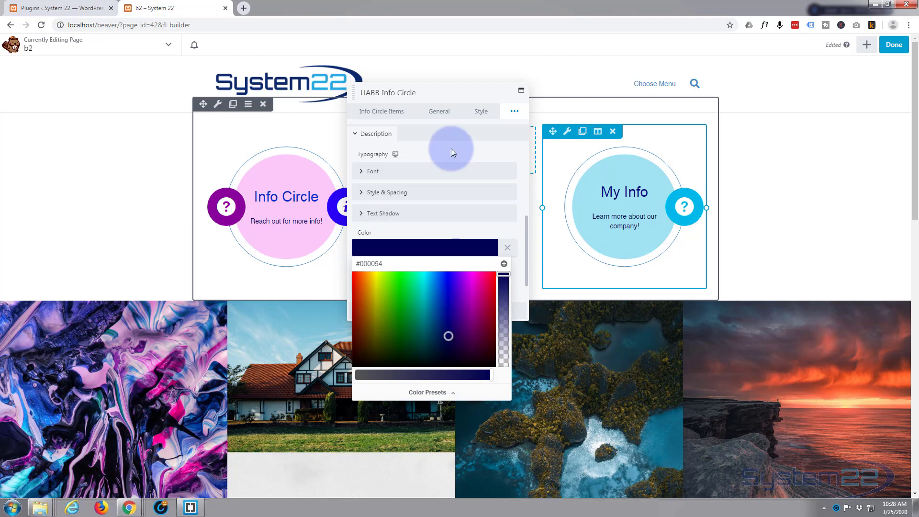
scroll(464, 141, "down", 1)
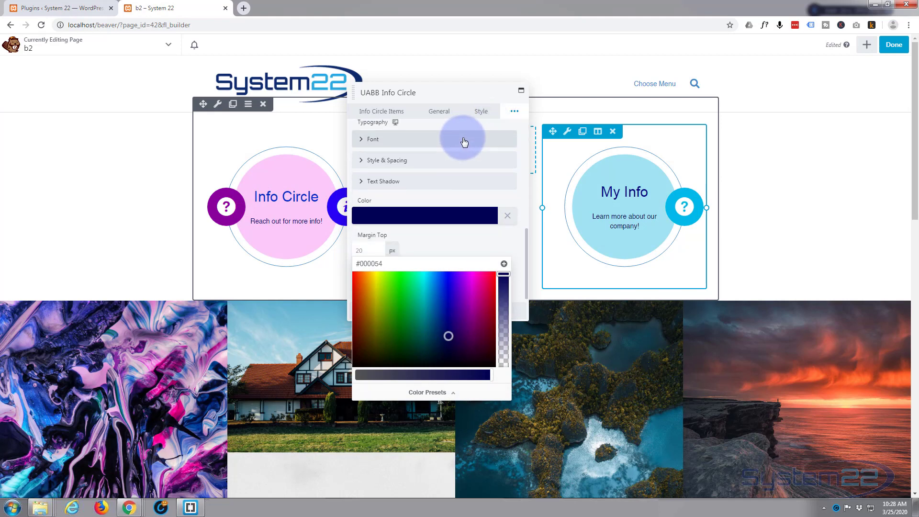
Add another item to the Info Circle and title it "Second".
left_click(380, 112)
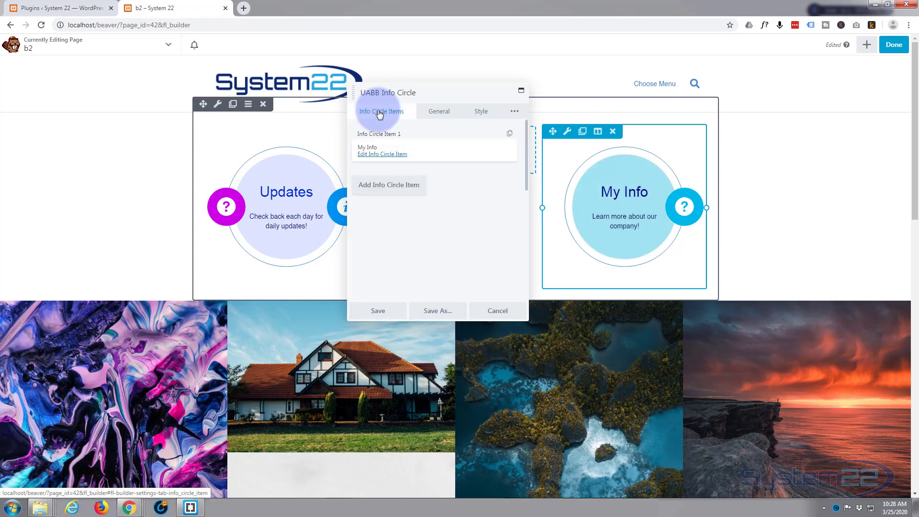
left_click(389, 187)
left_click(390, 188)
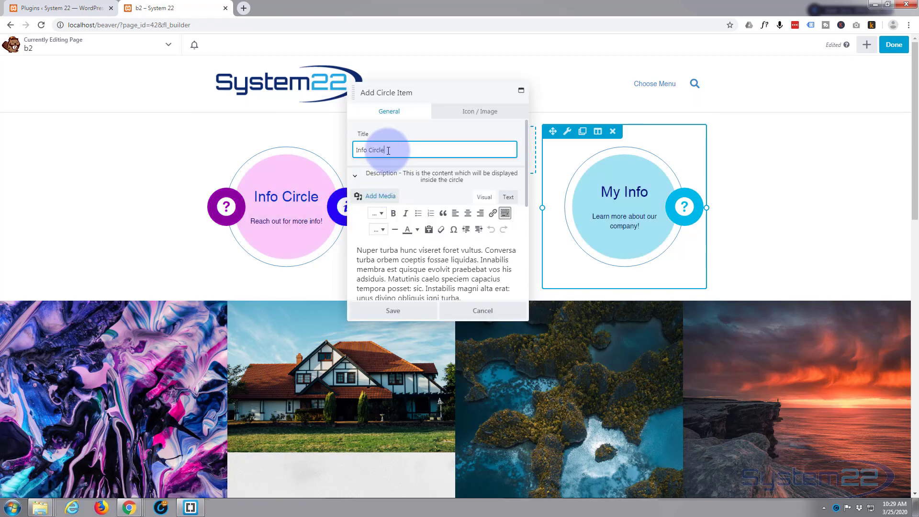
left_click_drag(389, 150, 353, 151)
type("S")
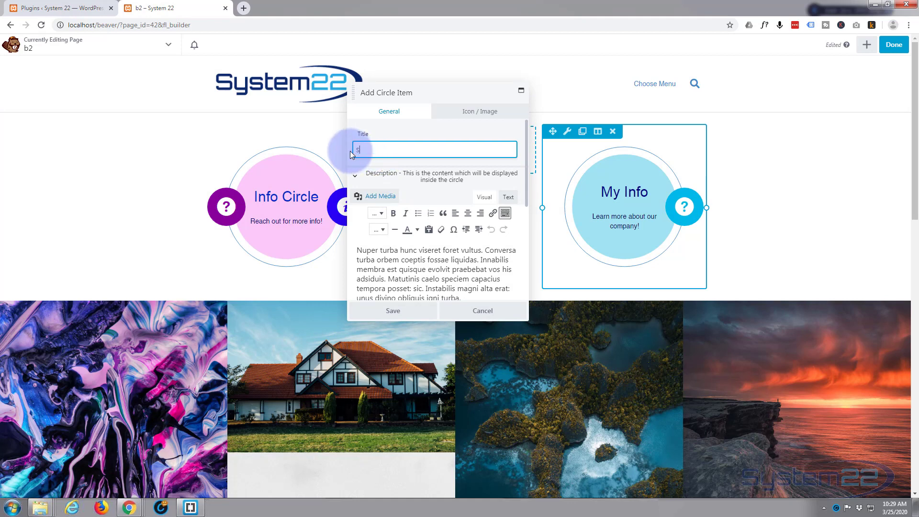
type("econd")
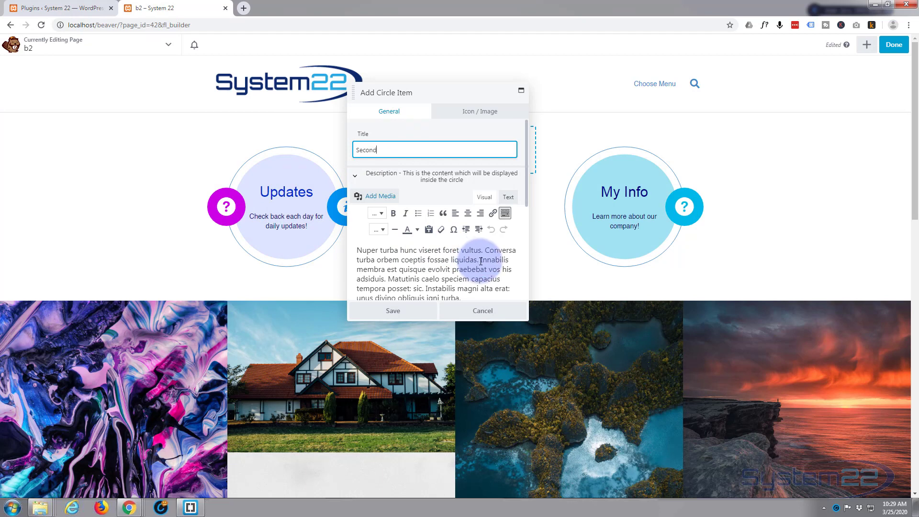
Shorten the new item's description by deleting everything after "Conversa turba orbem coeptis fossae liquidas.".
left_click_drag(481, 261, 508, 309)
key("BackSpace")
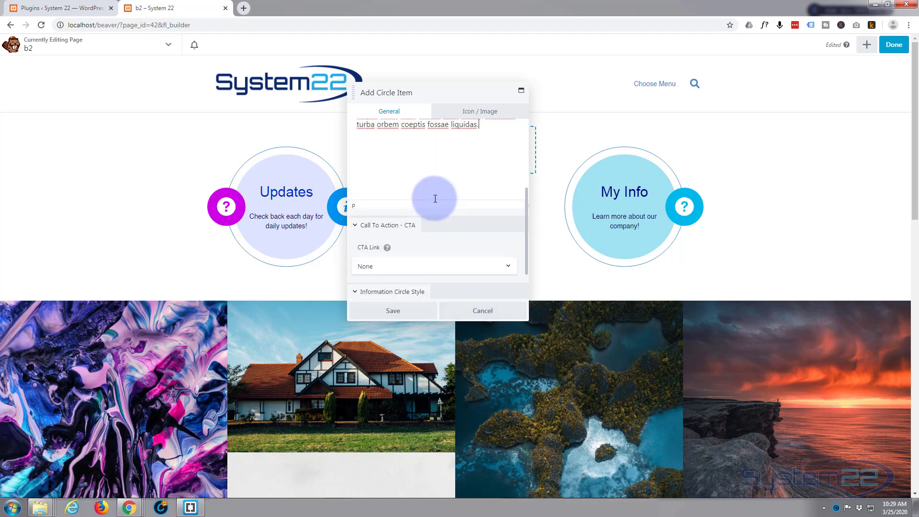
scroll(405, 187, "up", 5)
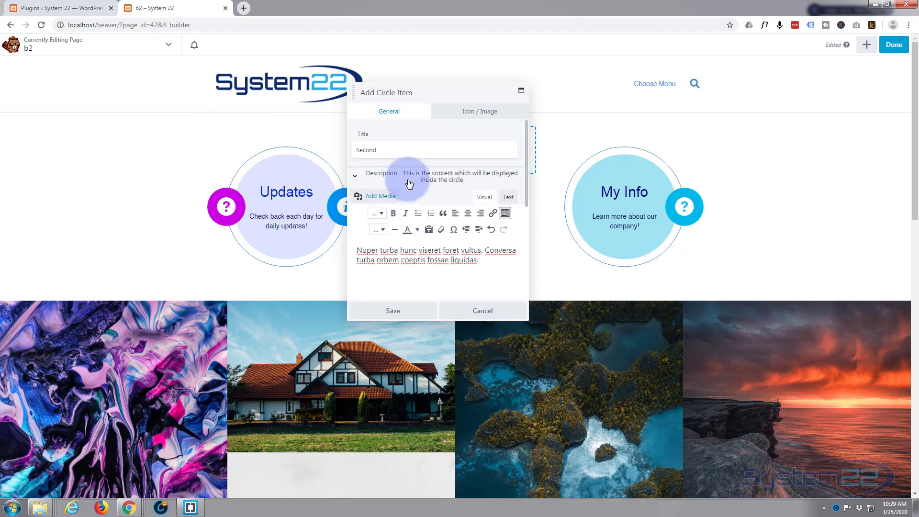
Give the new item's information circle a Color background in translucent pink, rgba(196,0,189,0.15).
scroll(407, 196, "down", 2)
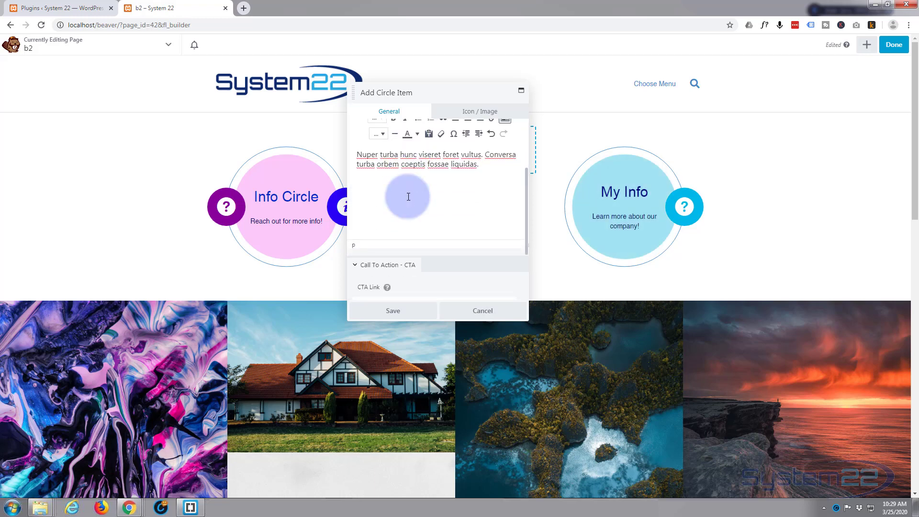
scroll(407, 197, "down", 2)
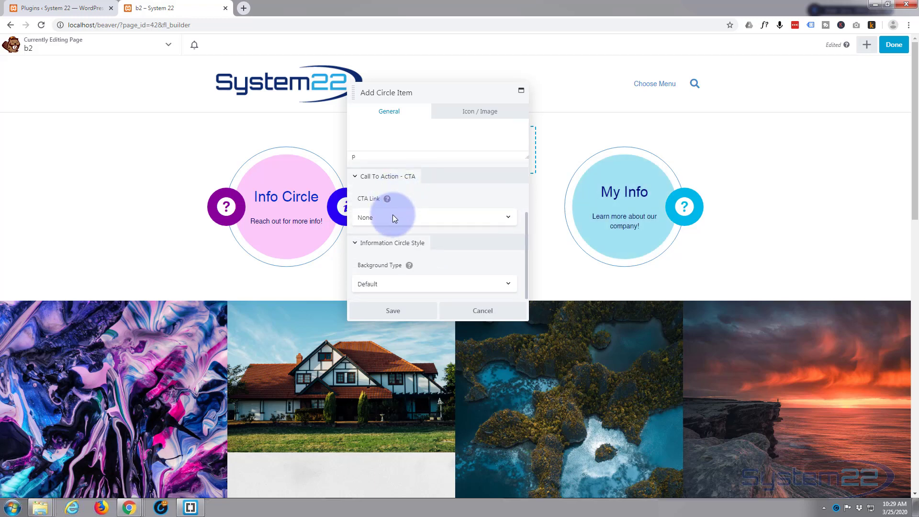
left_click(409, 281)
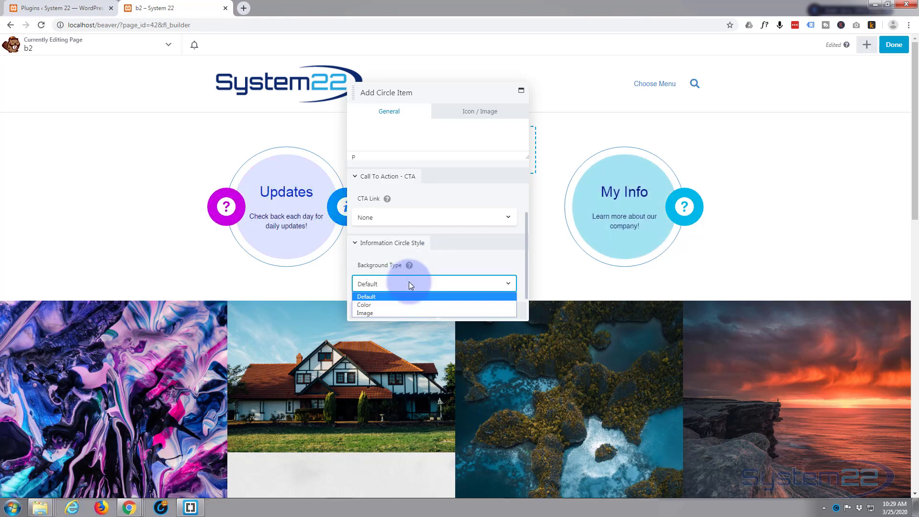
left_click(392, 305)
scroll(419, 259, "down", 1)
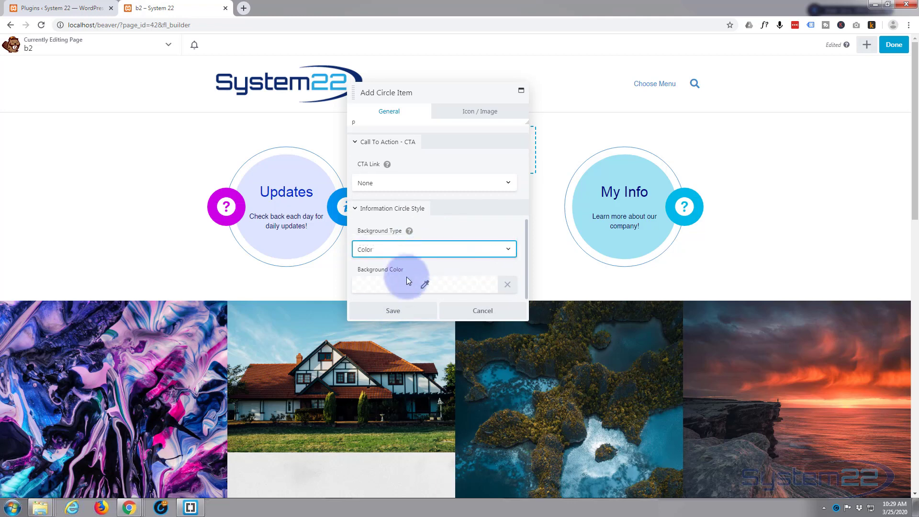
left_click(409, 284)
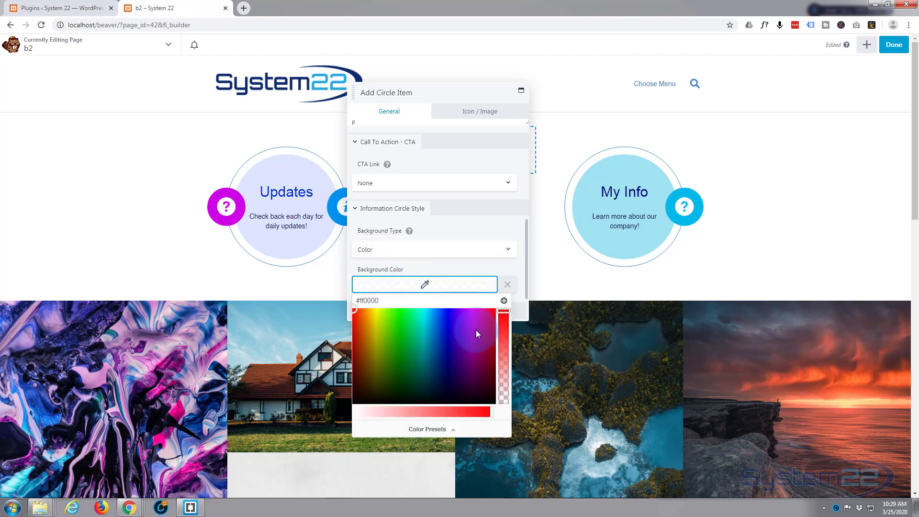
left_click(473, 332)
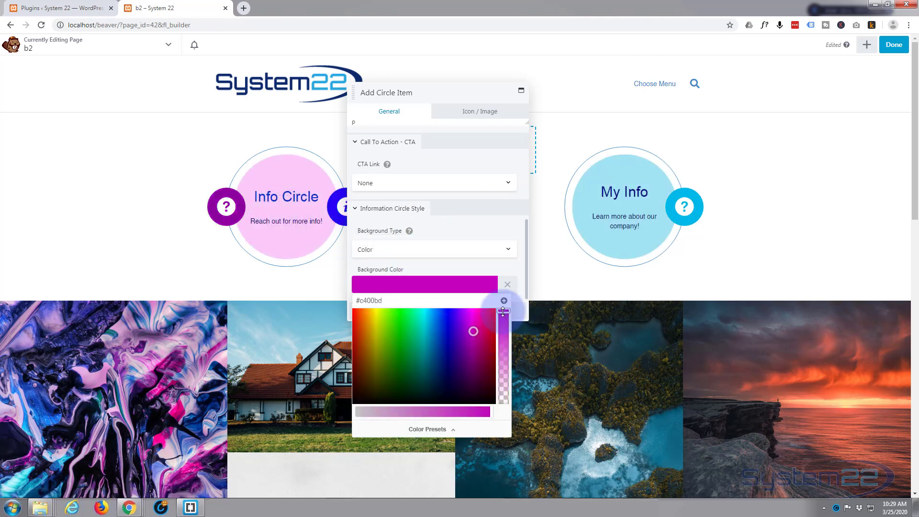
left_click_drag(503, 311, 498, 389)
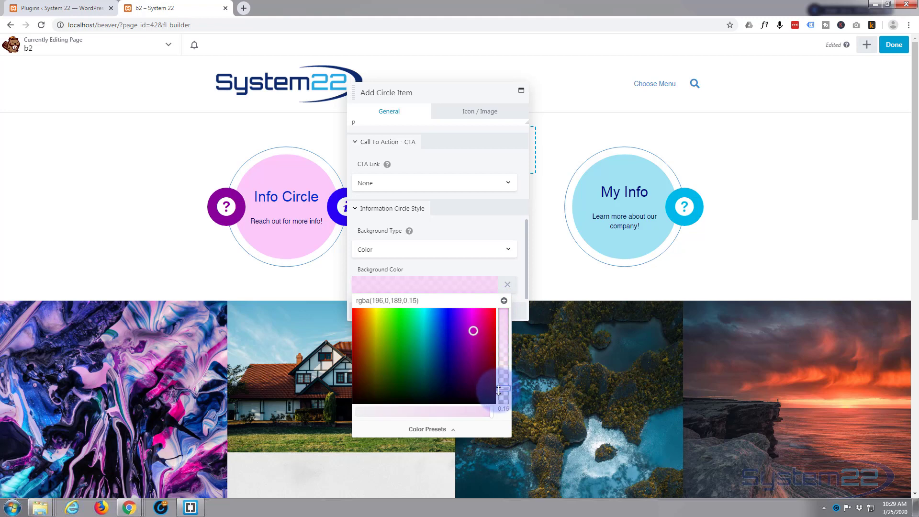
left_click(450, 231)
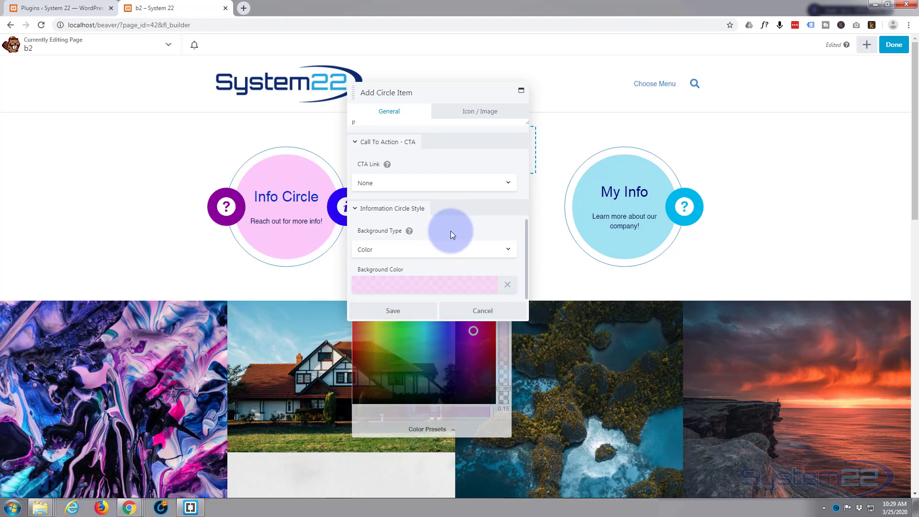
Replace the new item's pencil icon with the solid circled "i" information icon.
left_click(465, 114)
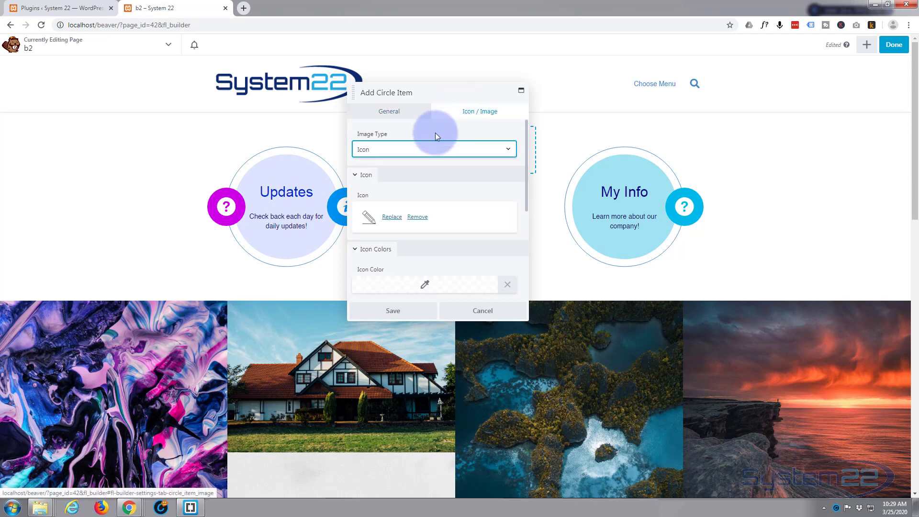
left_click(392, 218)
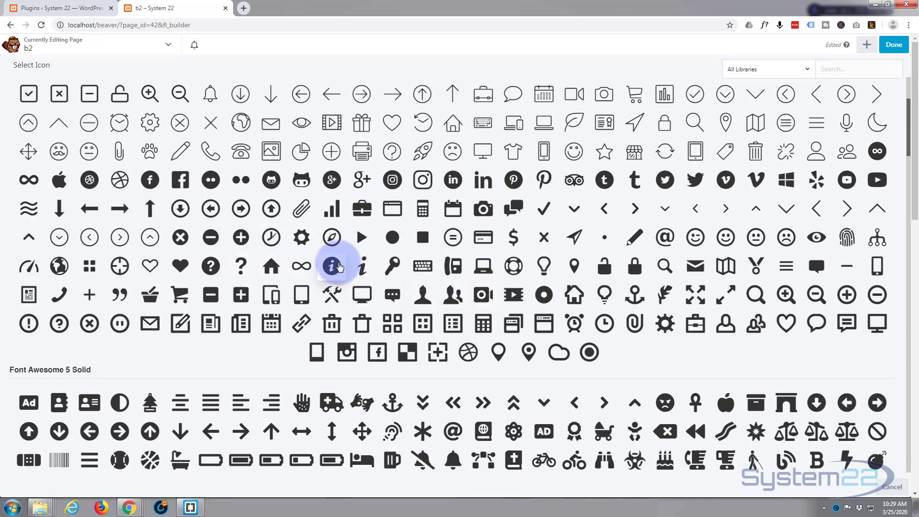
left_click(340, 266)
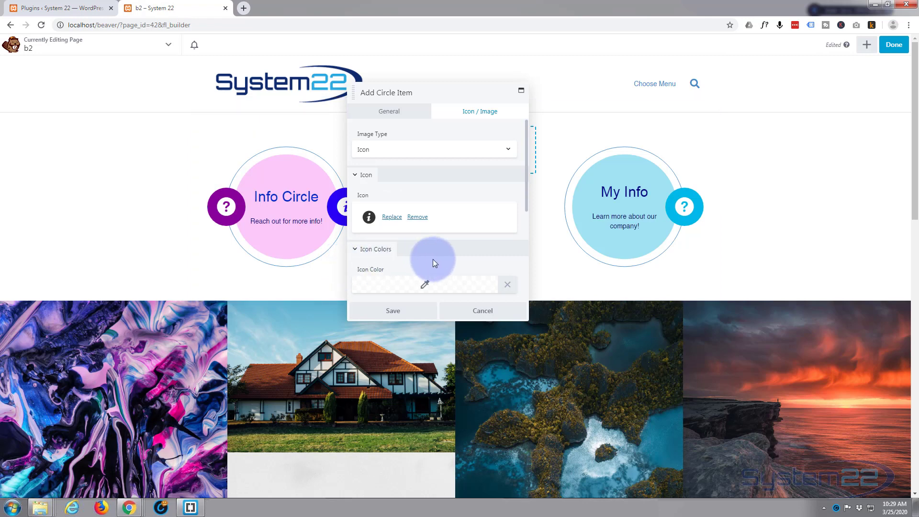
Set the new item's icon background color to purple #9000a0.
scroll(433, 258, "down", 2)
left_click(403, 225)
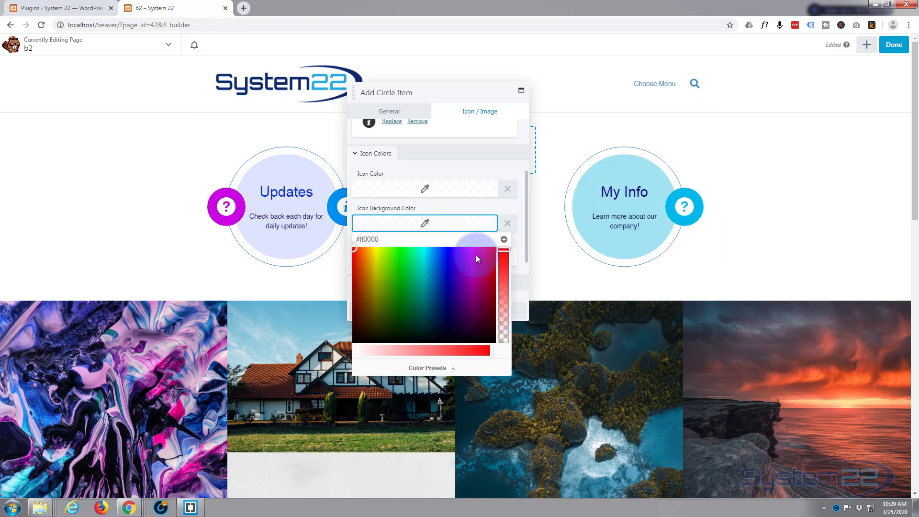
left_click(474, 256)
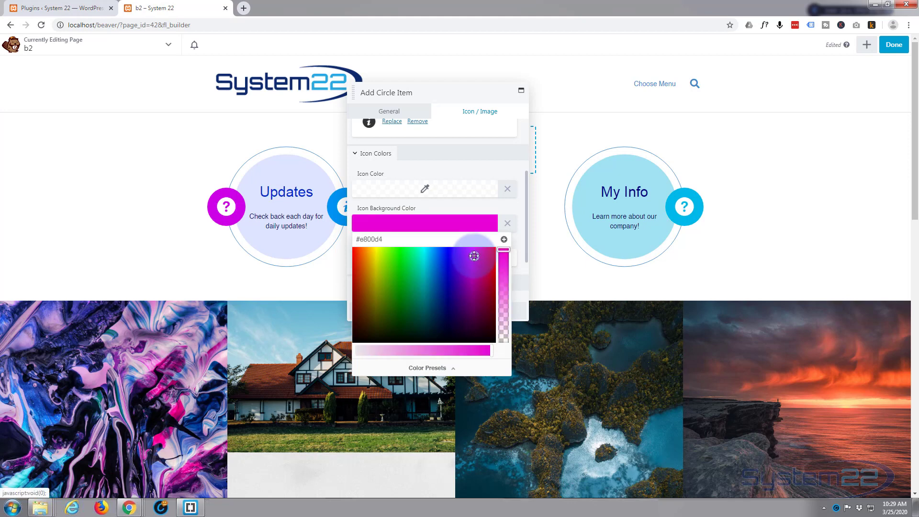
left_click(470, 284)
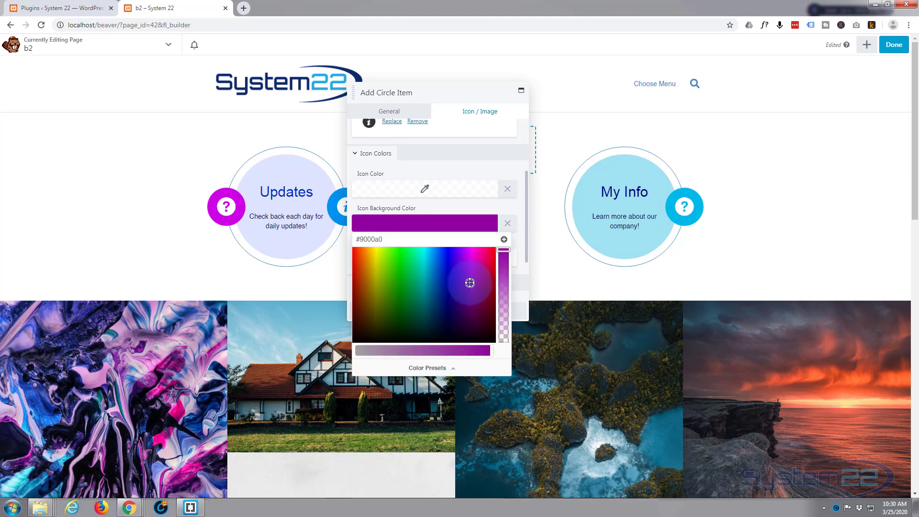
left_click(479, 207)
Set the new item's Icon Hover/Active Background Color to magenta and save the circle item.
scroll(480, 209, "down", 3)
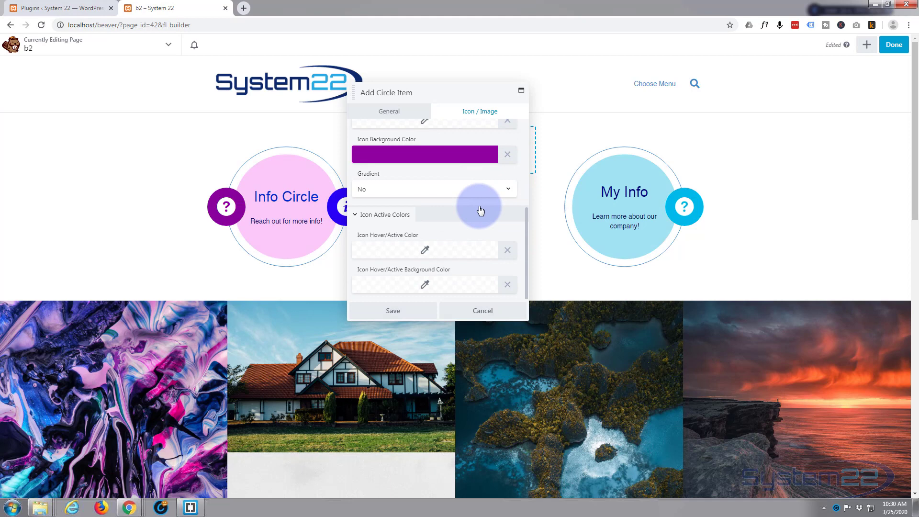
left_click(434, 284)
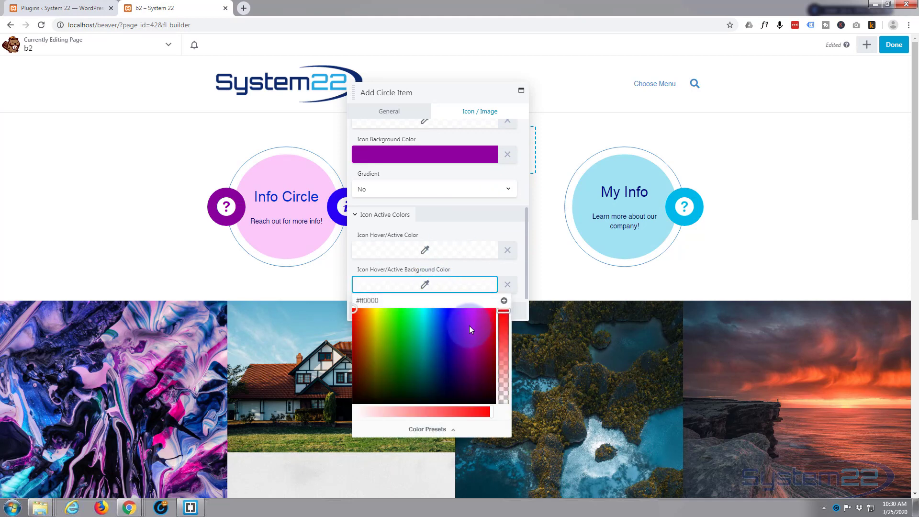
left_click(470, 328)
left_click(472, 267)
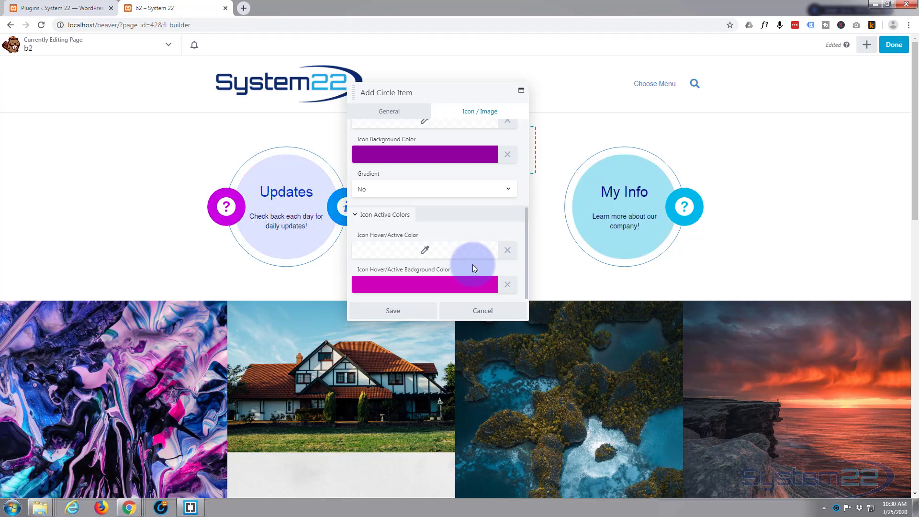
left_click(404, 315)
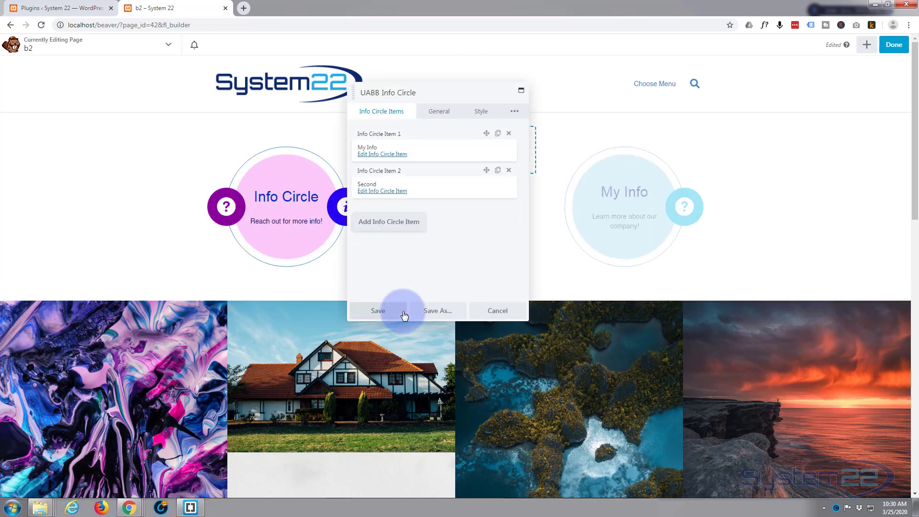
Save the UABB Info Circle module and finish editing by saving the page as a draft.
left_click(377, 310)
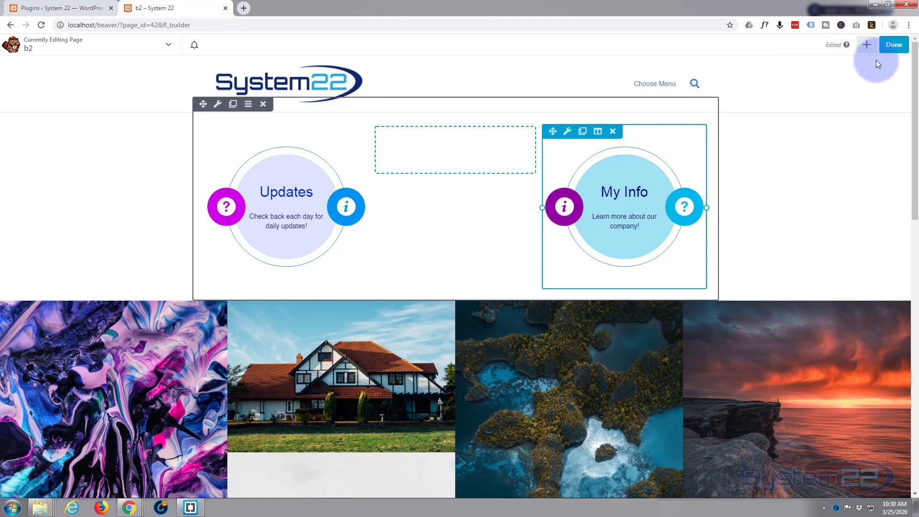
left_click(897, 46)
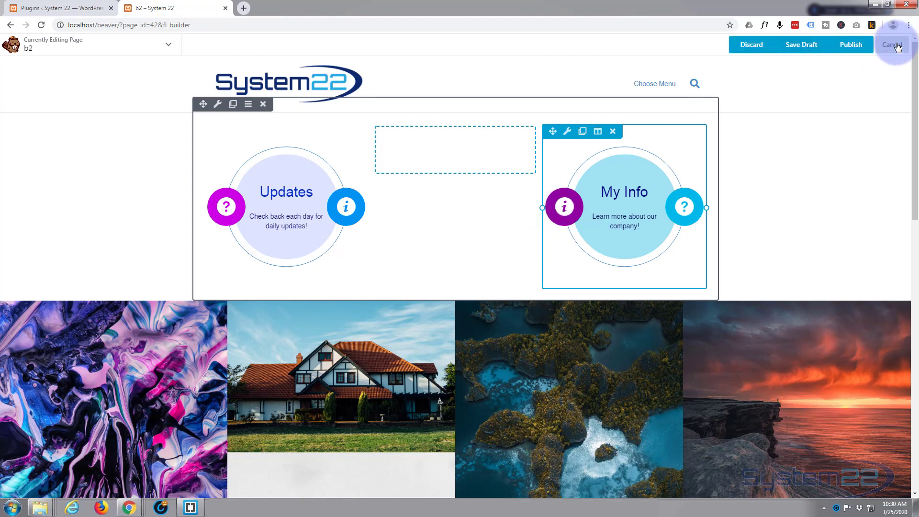
left_click(800, 47)
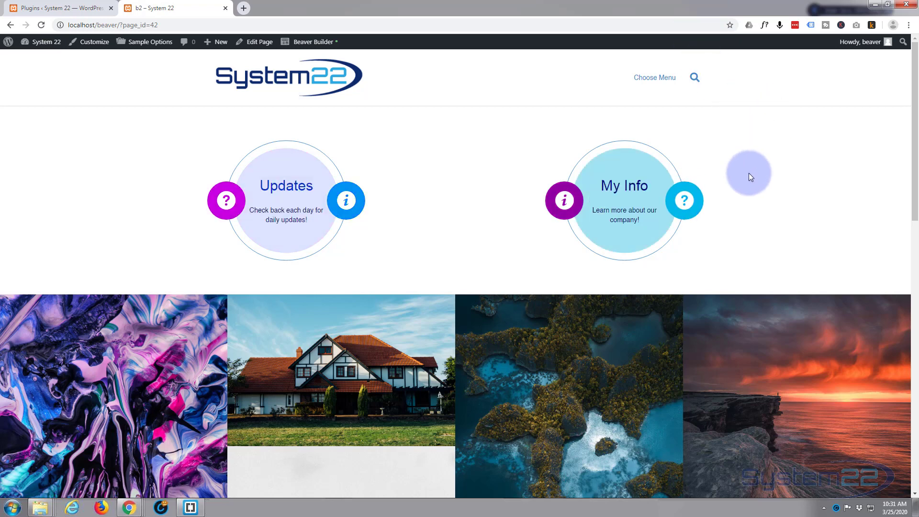
Test the link on the My Info circle's question-mark icon and return to the info circles on the live page.
left_click(686, 209)
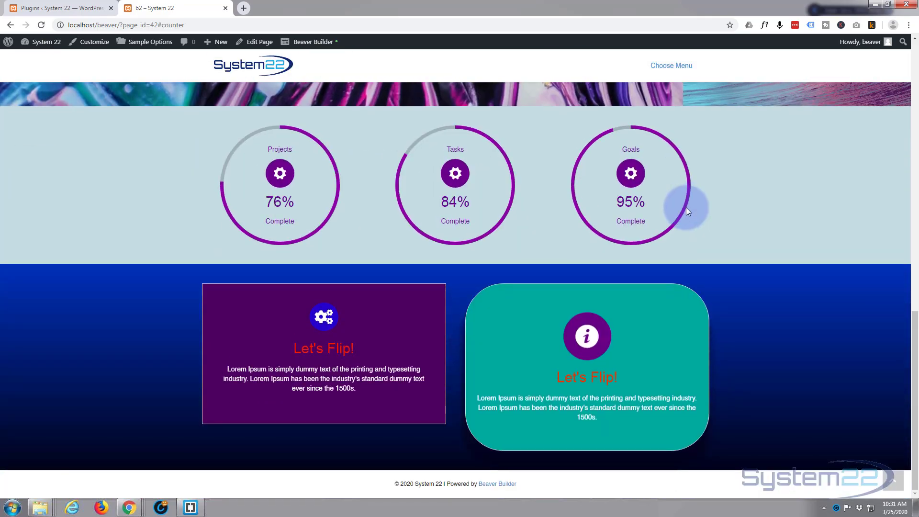
scroll(686, 208, "up", 10)
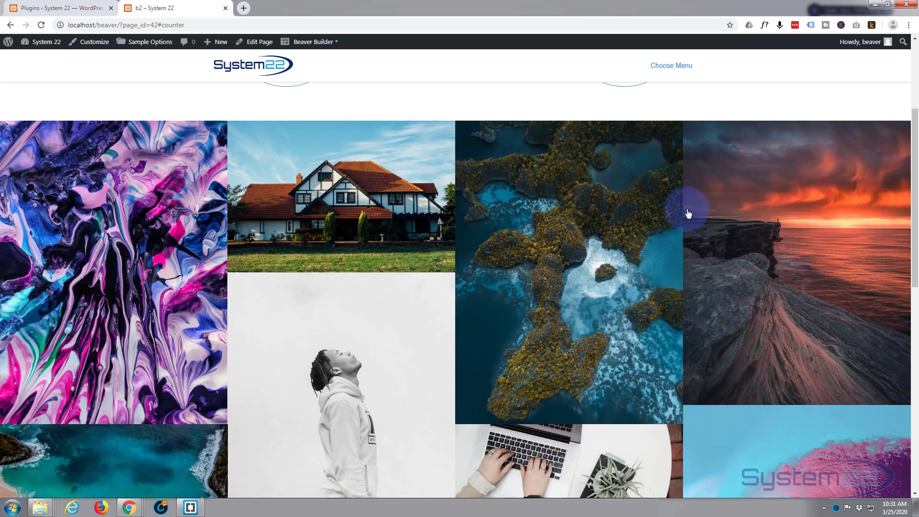
scroll(473, 185, "up", 4)
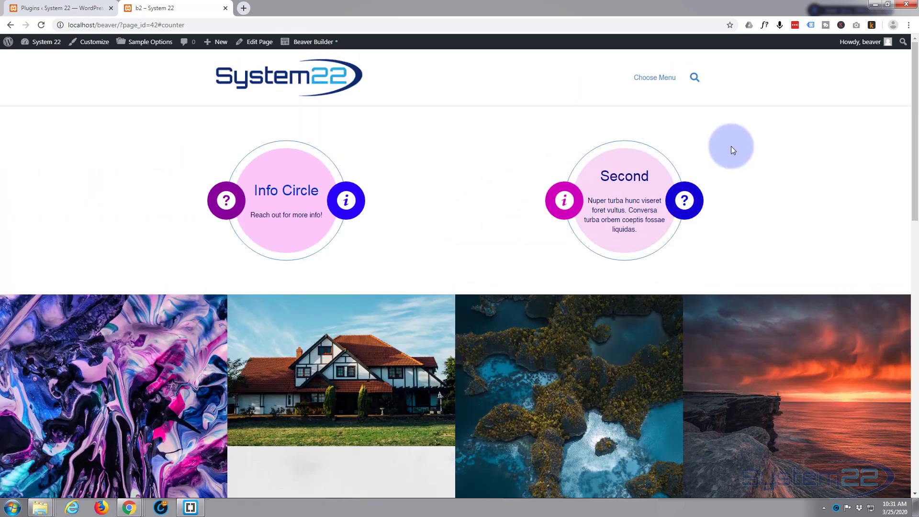